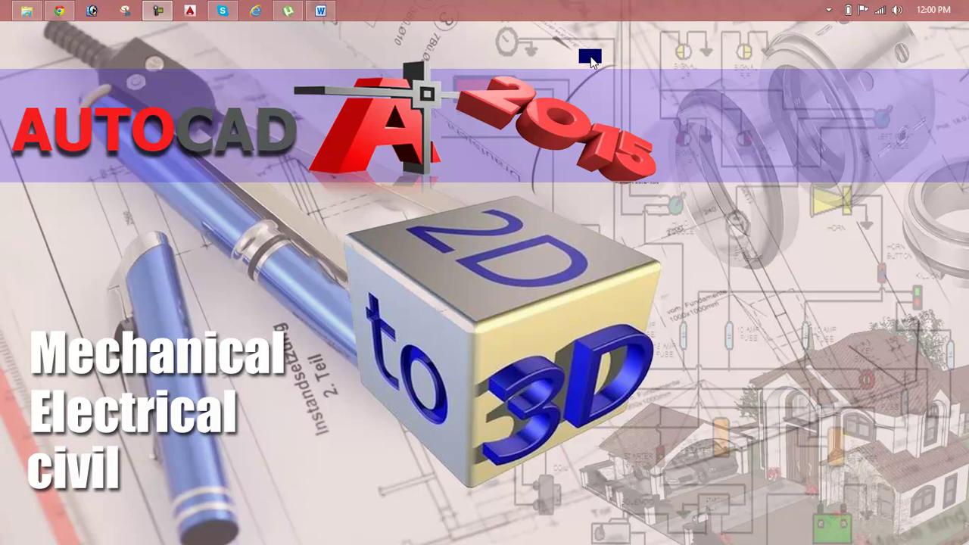
Switch to the Lesson 51 document in Microsoft Word from the taskbar.
click(326, 10)
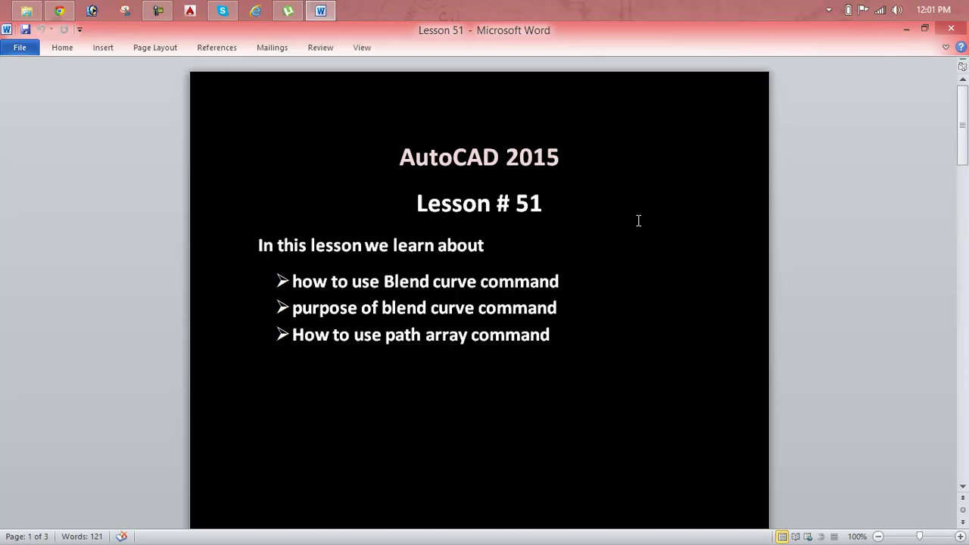
Minimize the Word outline, launch AutoCAD 2015 and start a new blank Drawing1.
click(903, 34)
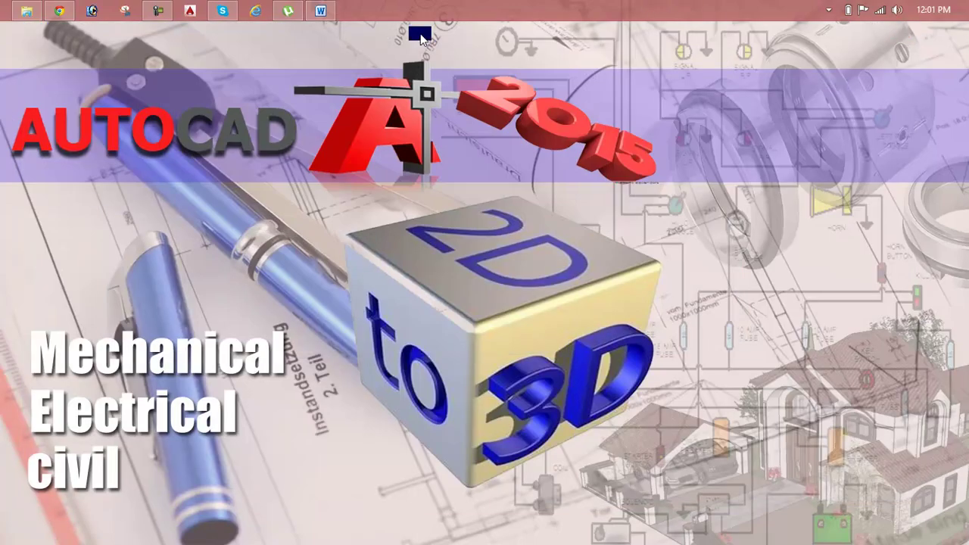
click(190, 11)
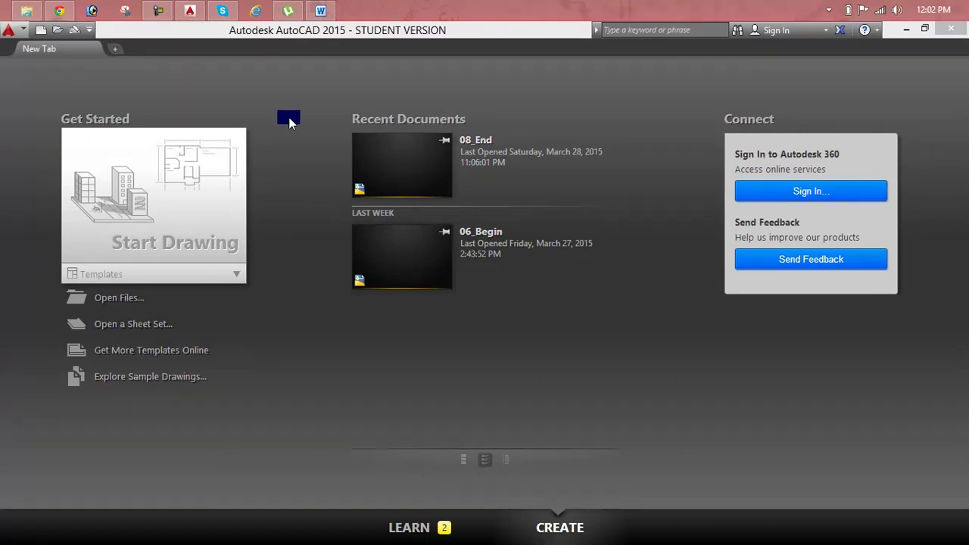
click(187, 212)
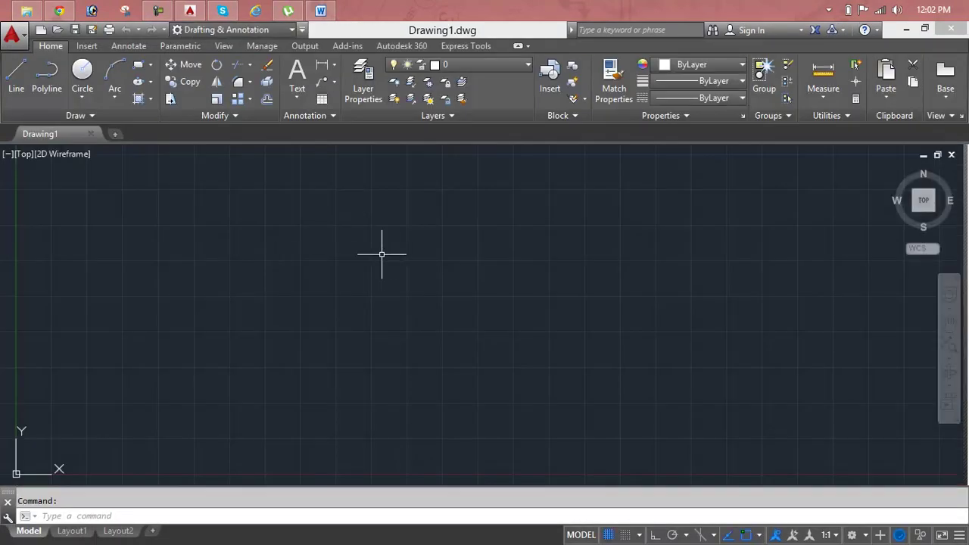
Turn the grid off with F7, glance at the Word lesson, and return to AutoCAD.
key(F7)
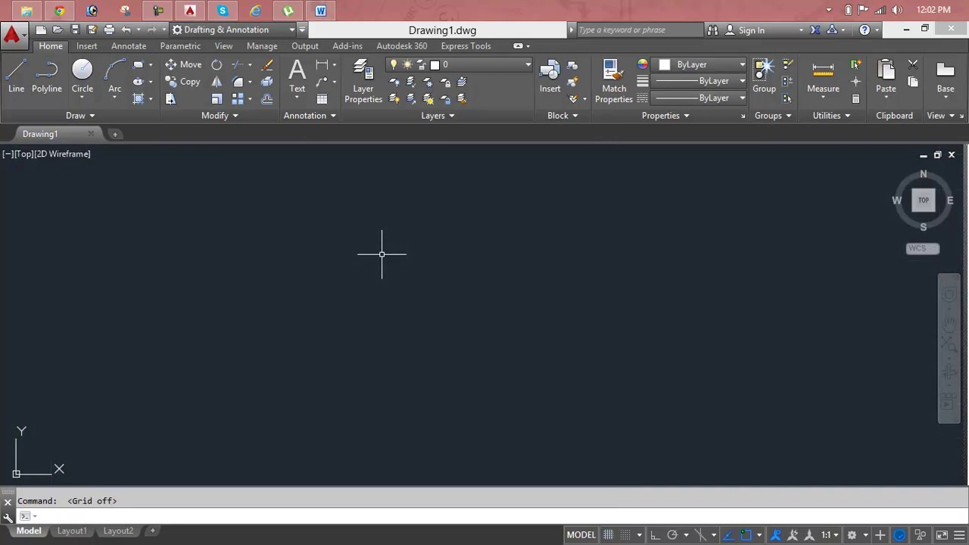
click(321, 11)
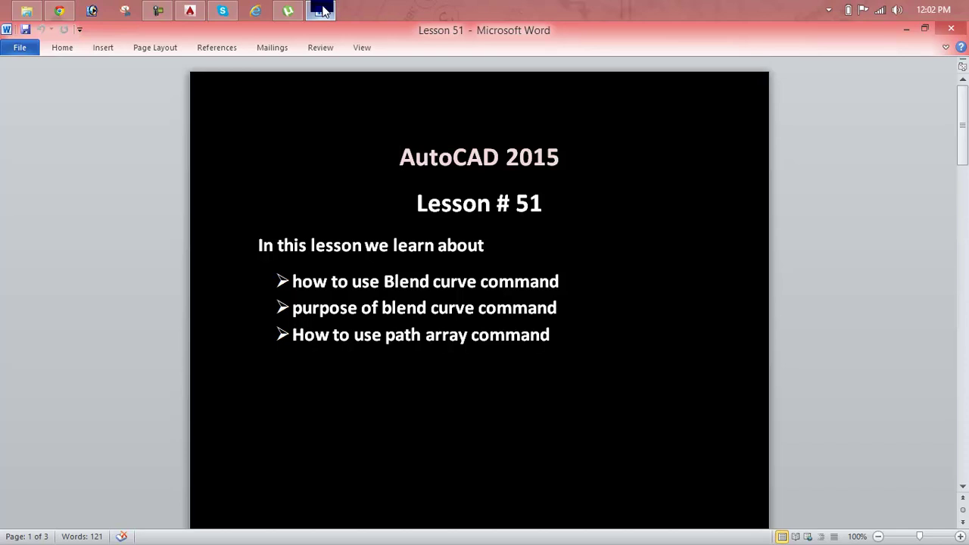
click(322, 9)
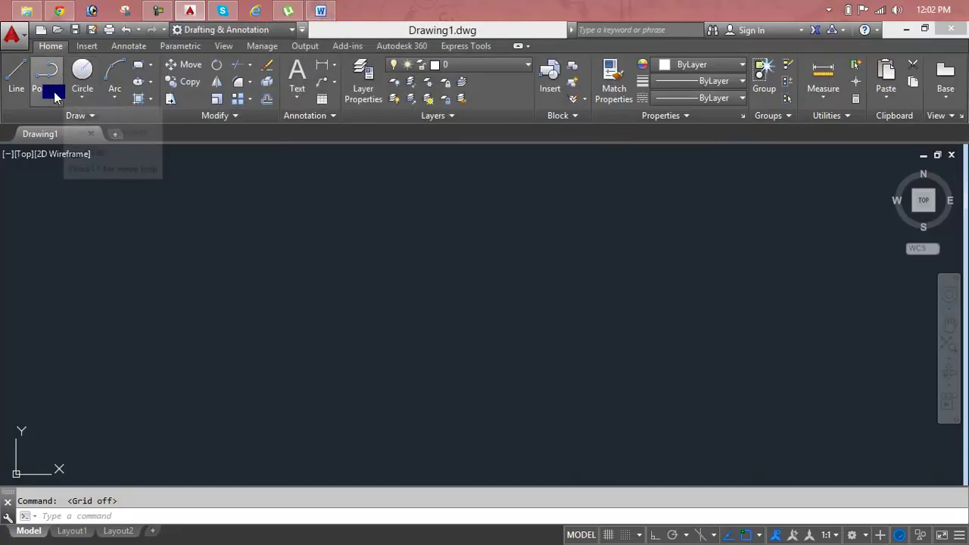
Draw a Spline CV curve through six control vertices, ending in an upward hook.
click(76, 115)
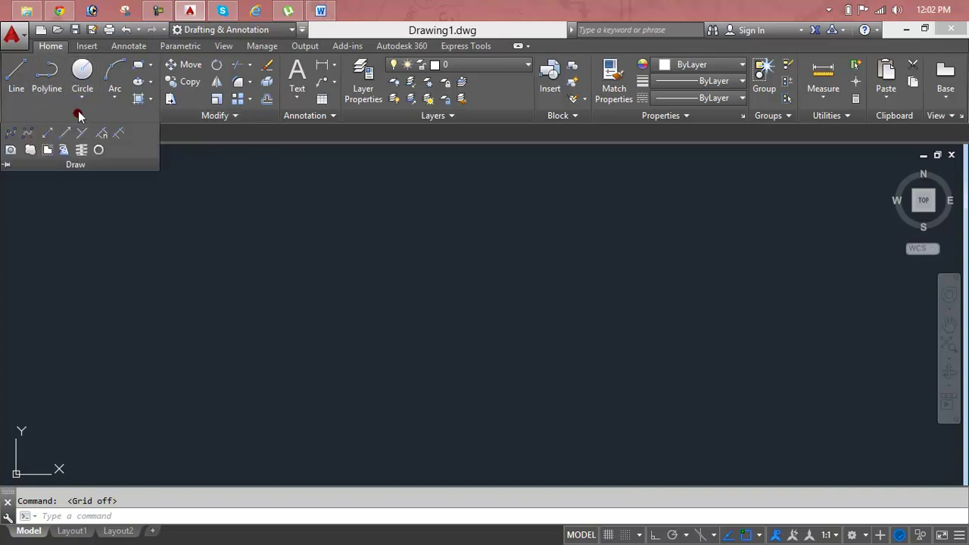
click(31, 139)
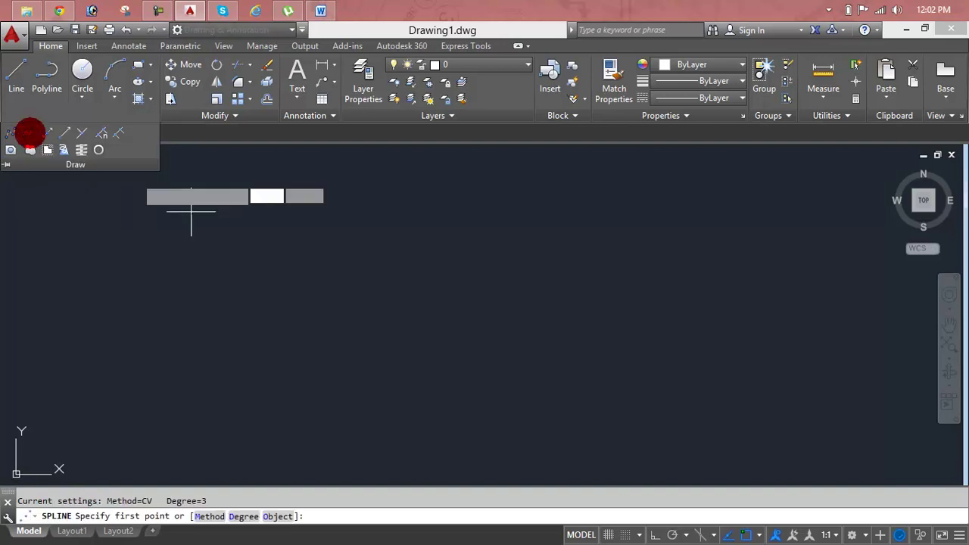
click(124, 306)
click(299, 215)
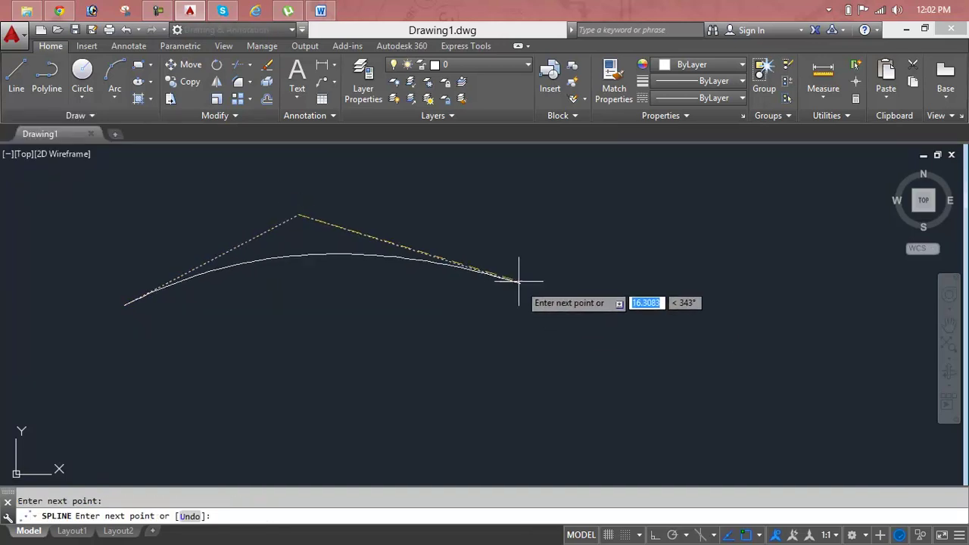
click(483, 308)
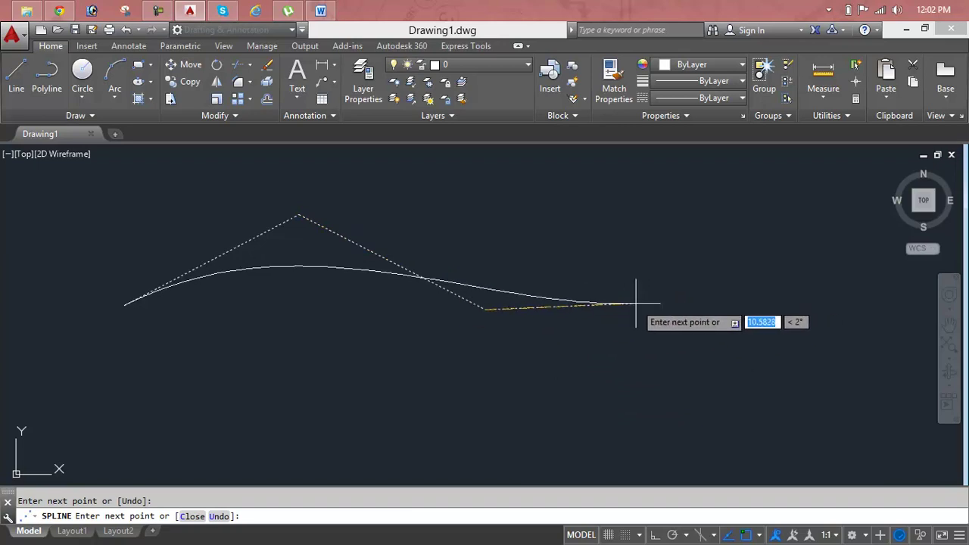
click(704, 215)
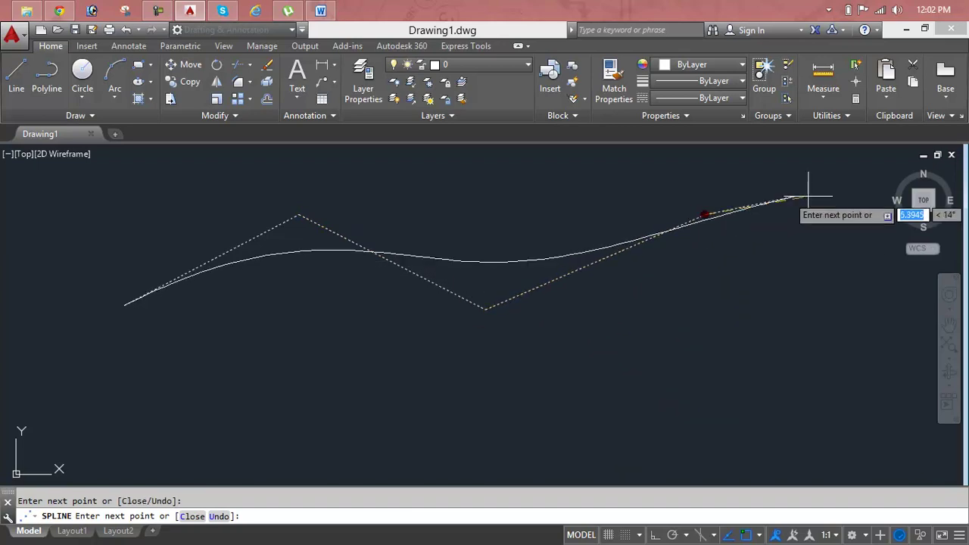
click(843, 330)
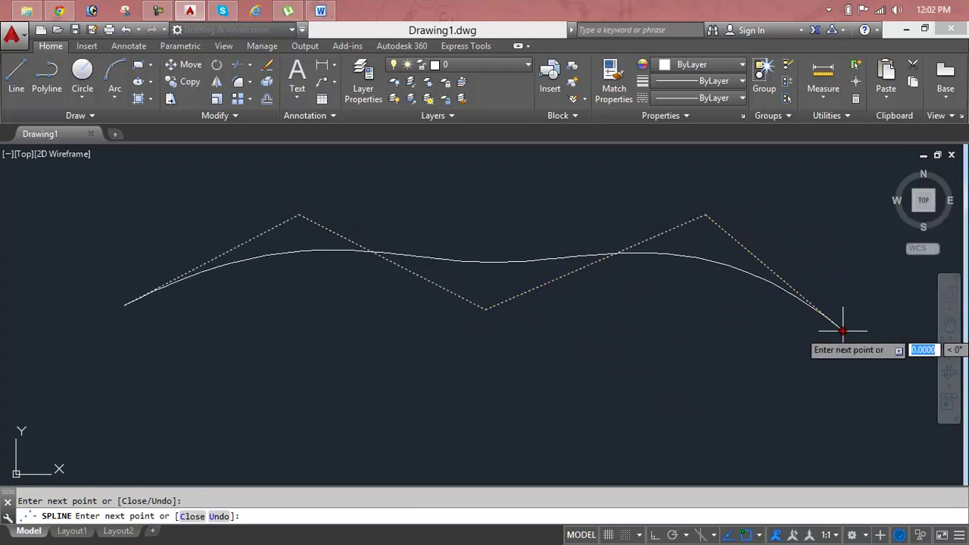
middle_drag(842, 330, 639, 321)
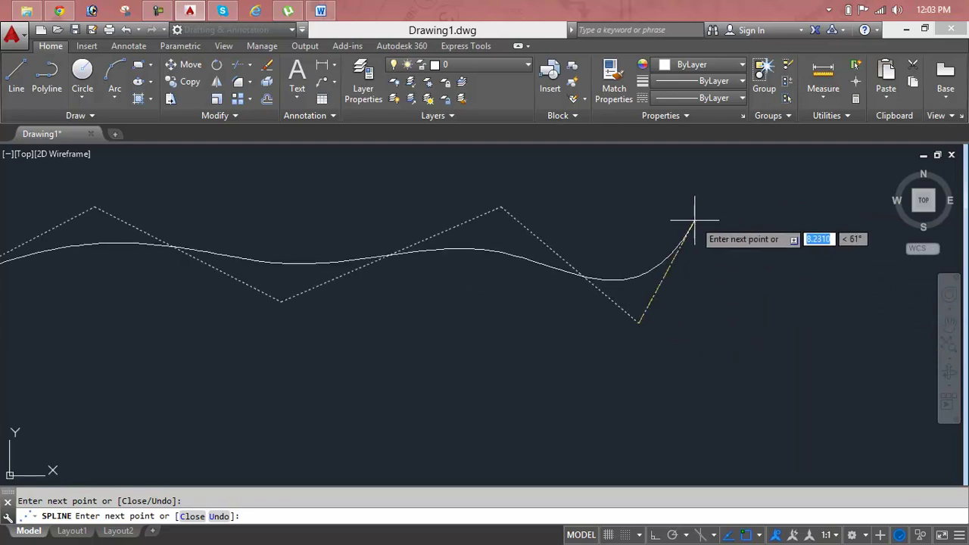
click(620, 220)
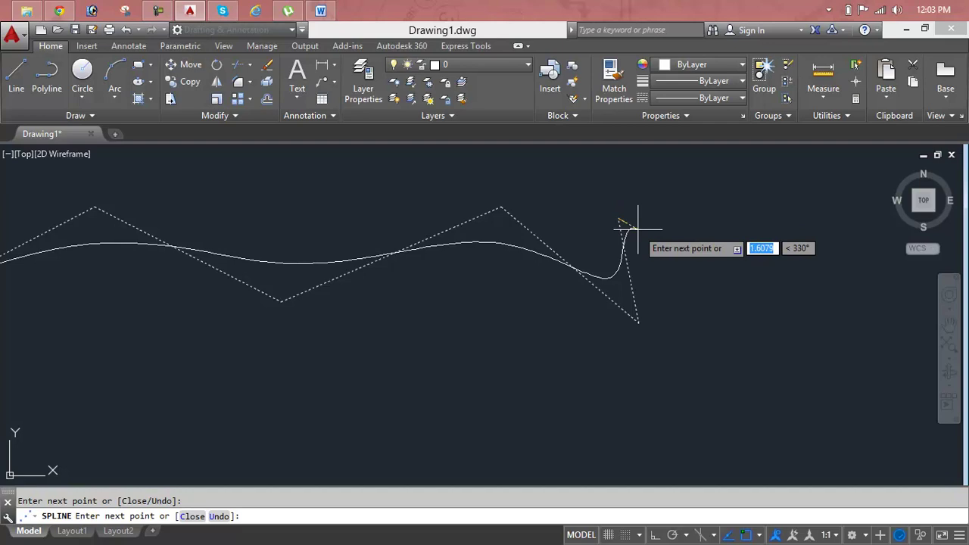
key(Return)
scroll(638, 235, down, 3)
middle_drag(638, 238, 633, 228)
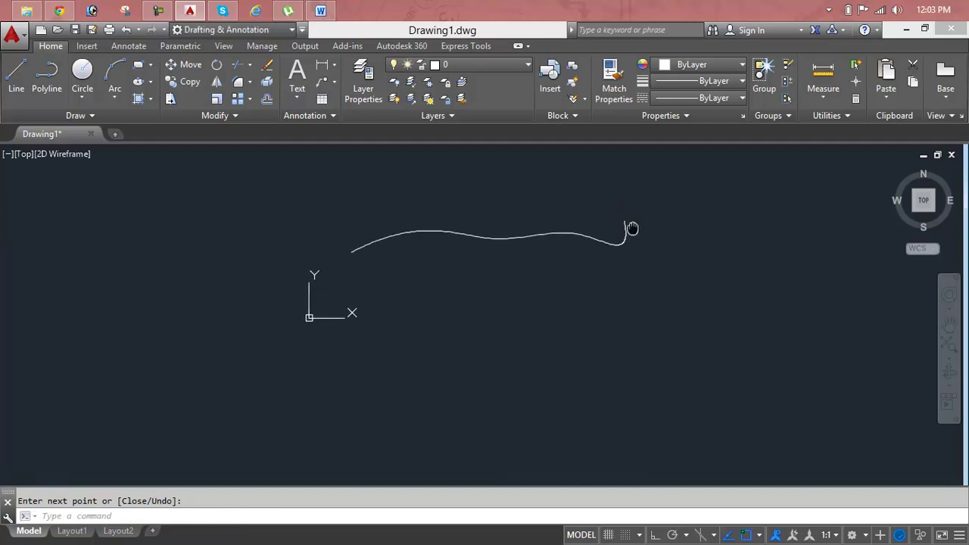
scroll(556, 225, up, 2)
scroll(554, 225, up, 2)
scroll(553, 225, down, 2)
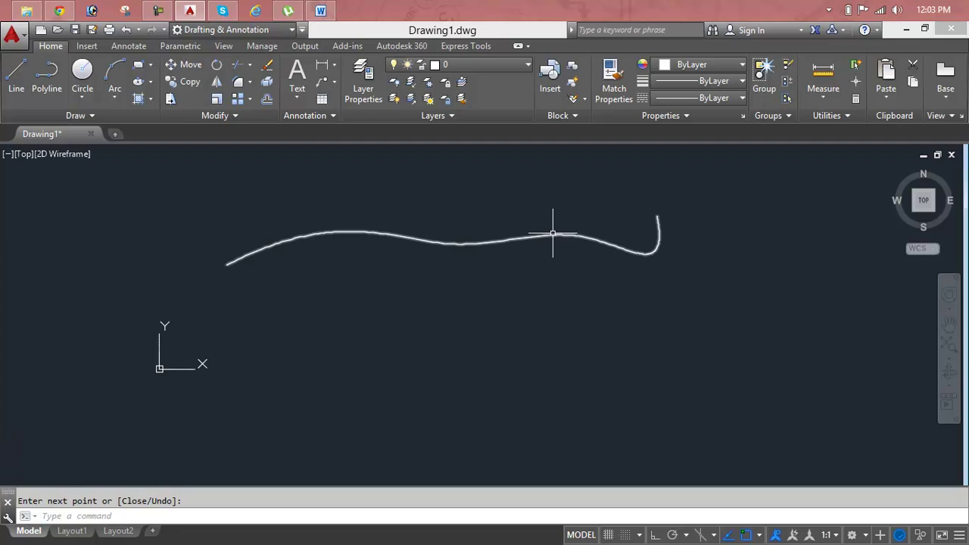
Draw a Spline Fit curve through six fit points beneath the first spline, rising at the right.
click(66, 117)
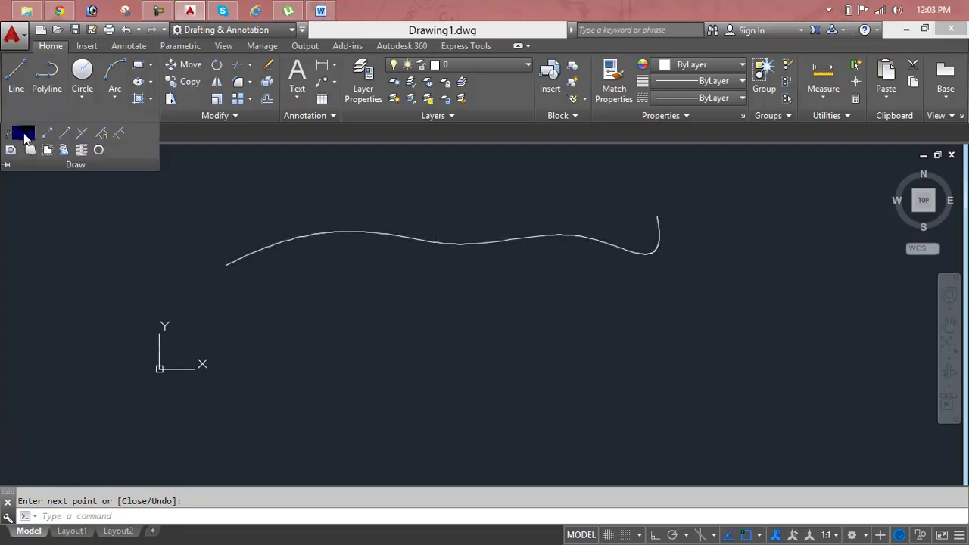
click(25, 136)
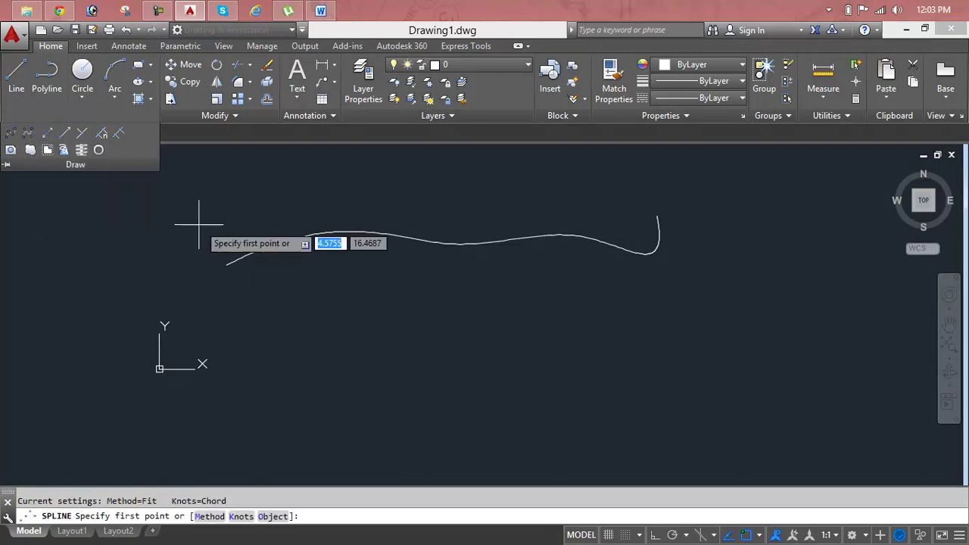
click(235, 297)
click(324, 244)
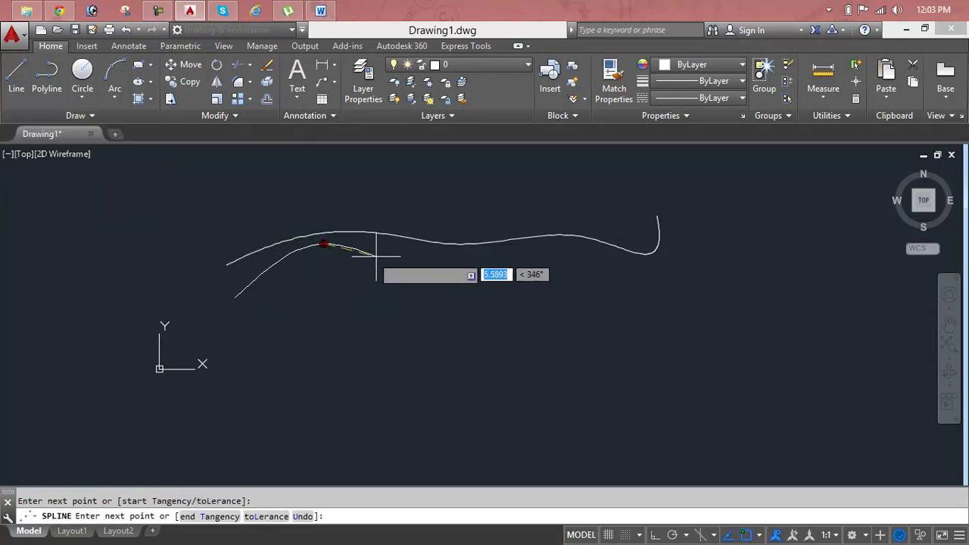
click(417, 290)
click(512, 259)
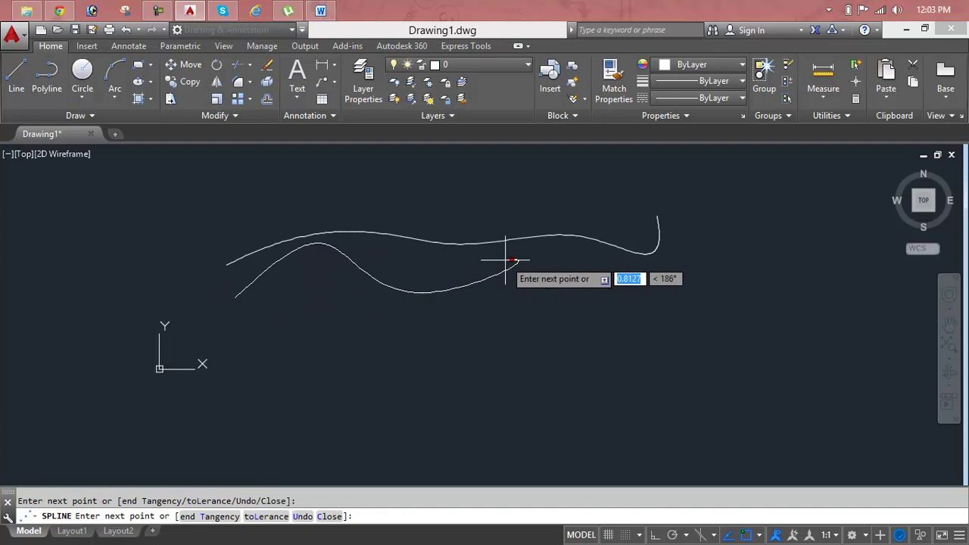
click(641, 295)
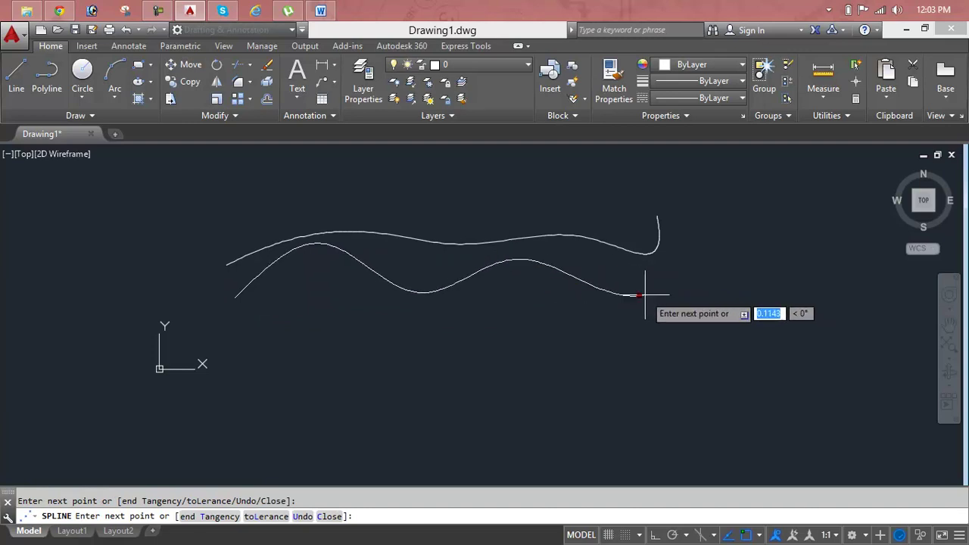
click(716, 245)
key(Return)
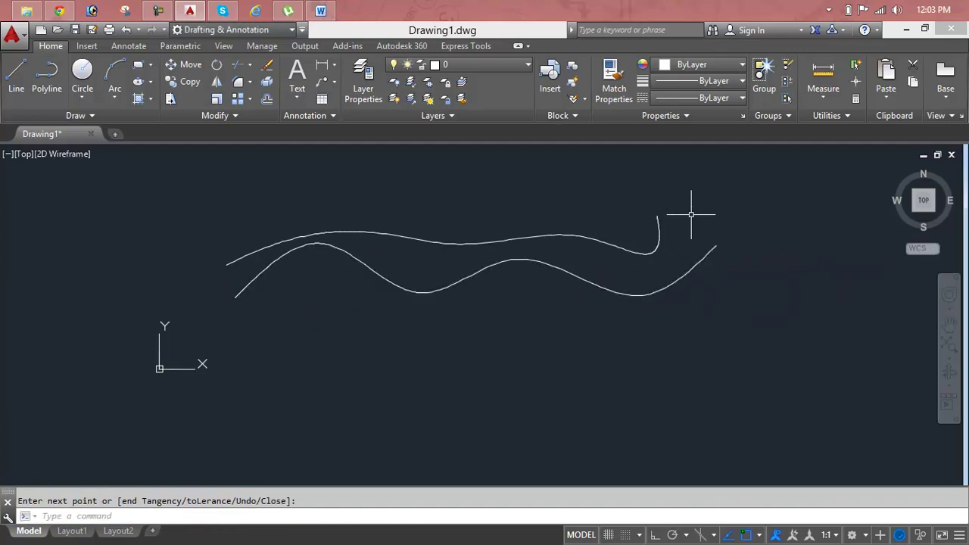
scroll(449, 232, up, 2)
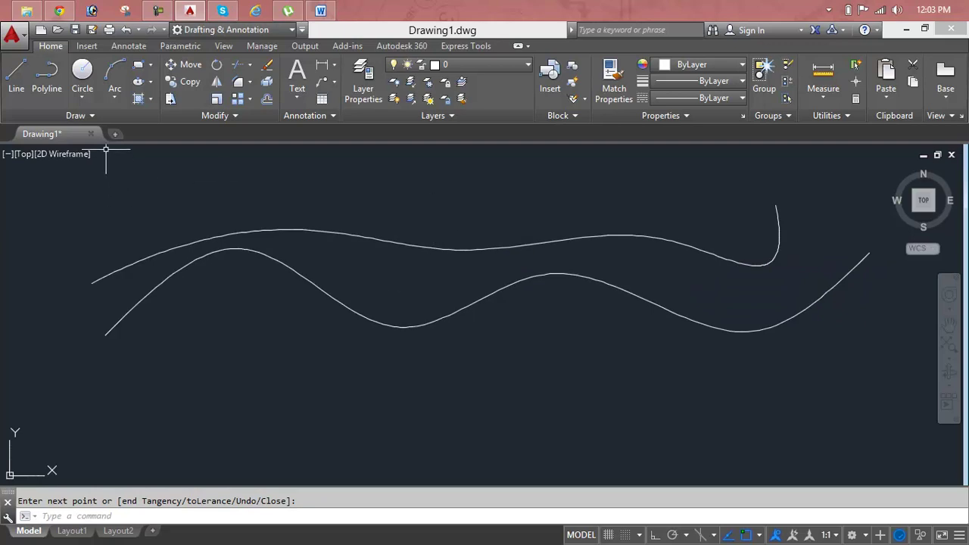
Start Blend Curves from the Modify panel's Fillet dropdown, after a brief look at the Word notes.
click(202, 121)
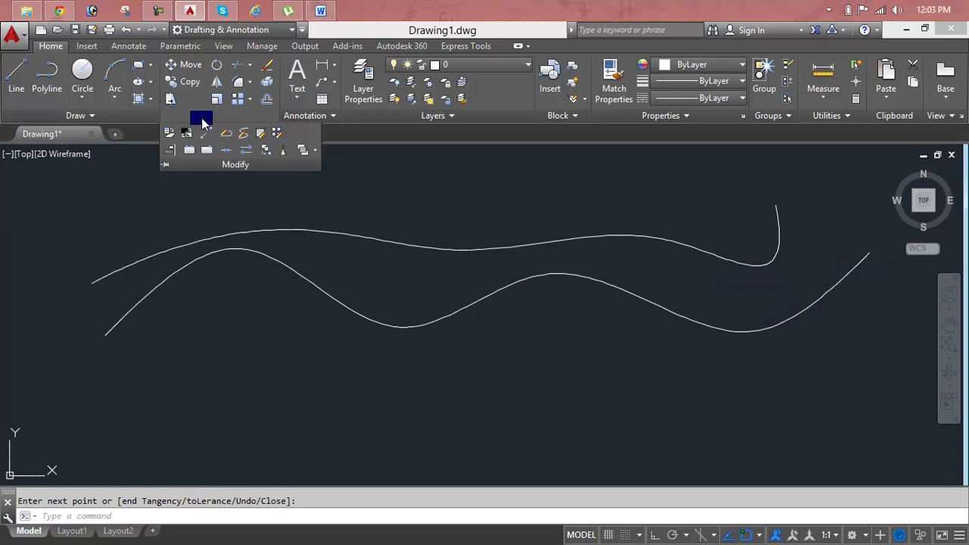
click(250, 64)
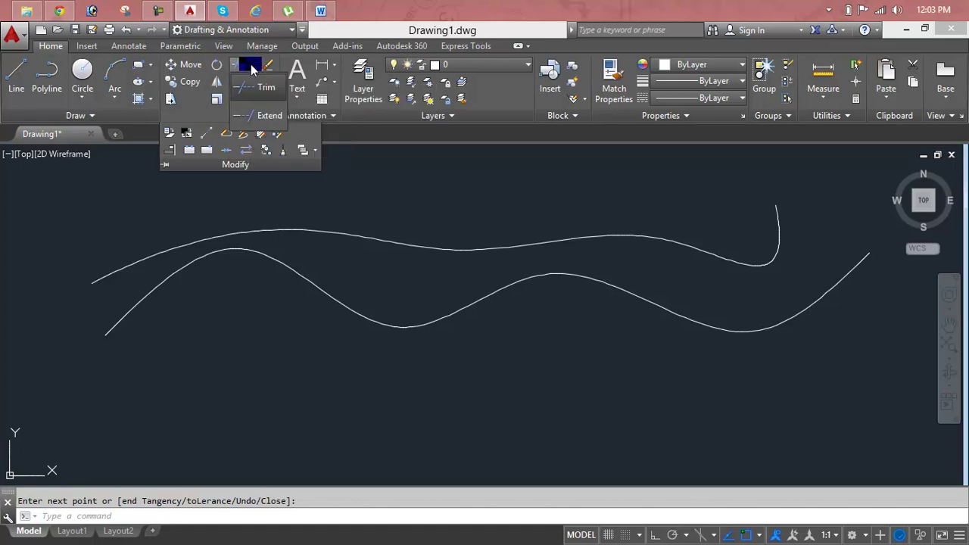
click(250, 66)
click(252, 82)
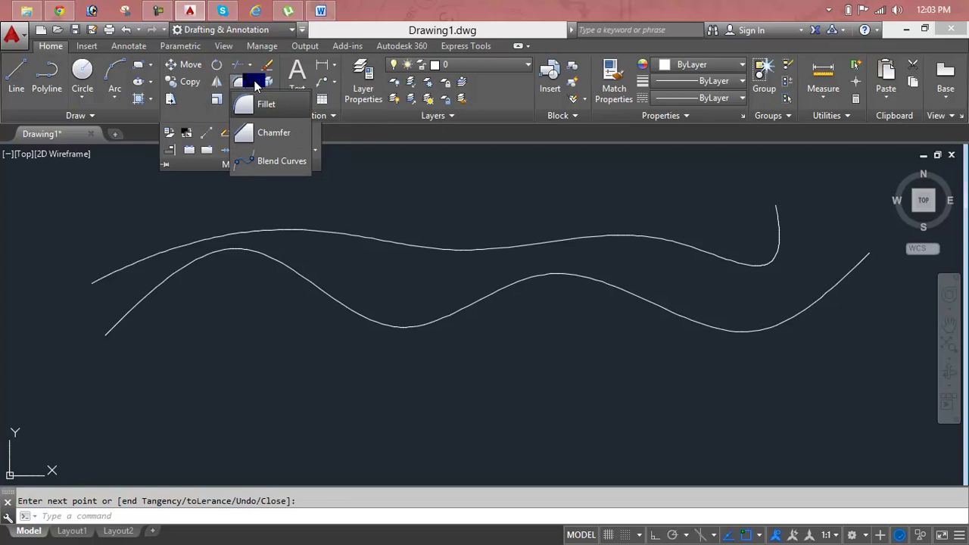
click(320, 10)
click(318, 10)
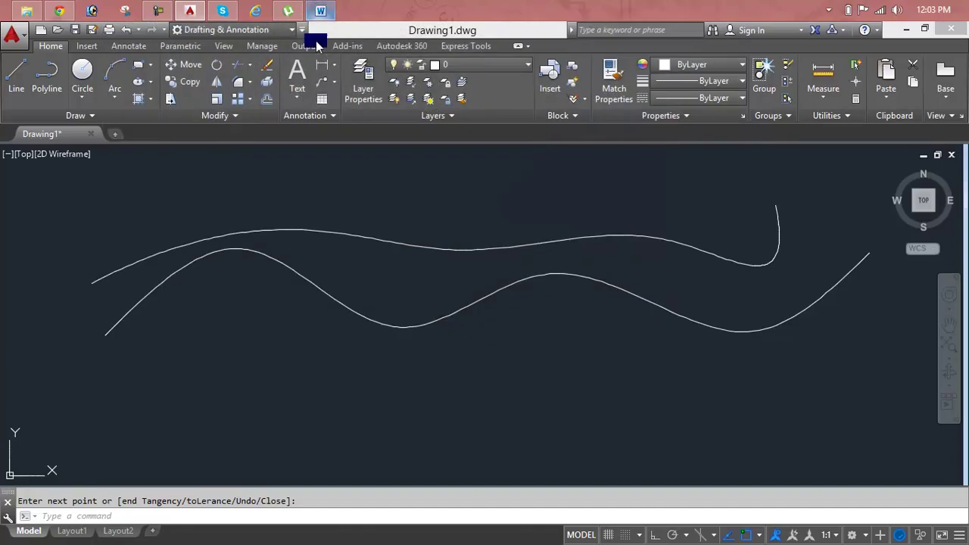
click(251, 84)
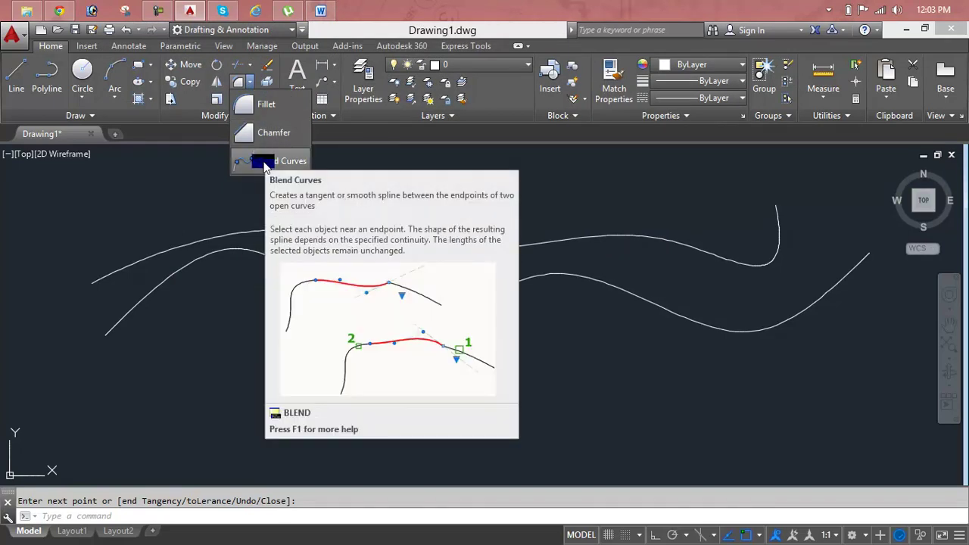
click(264, 162)
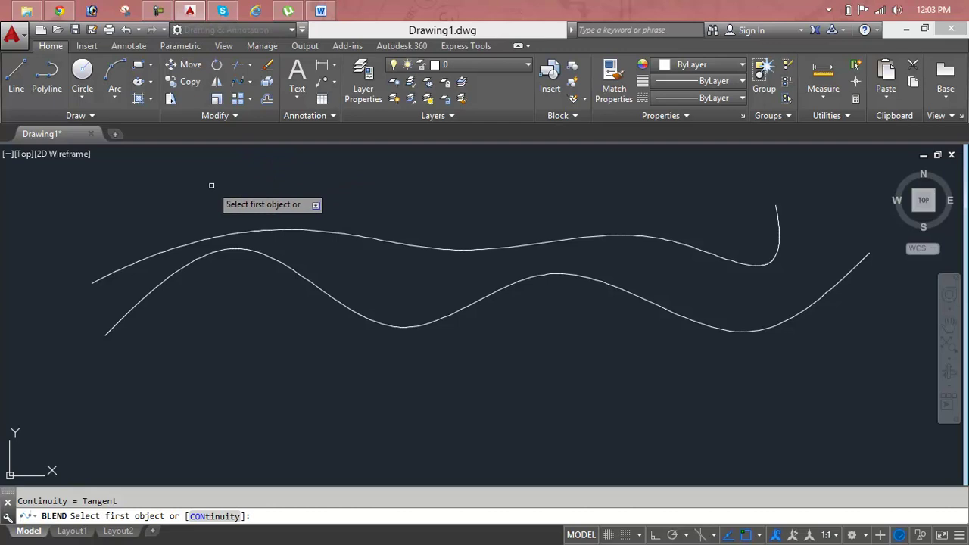
key(Escape)
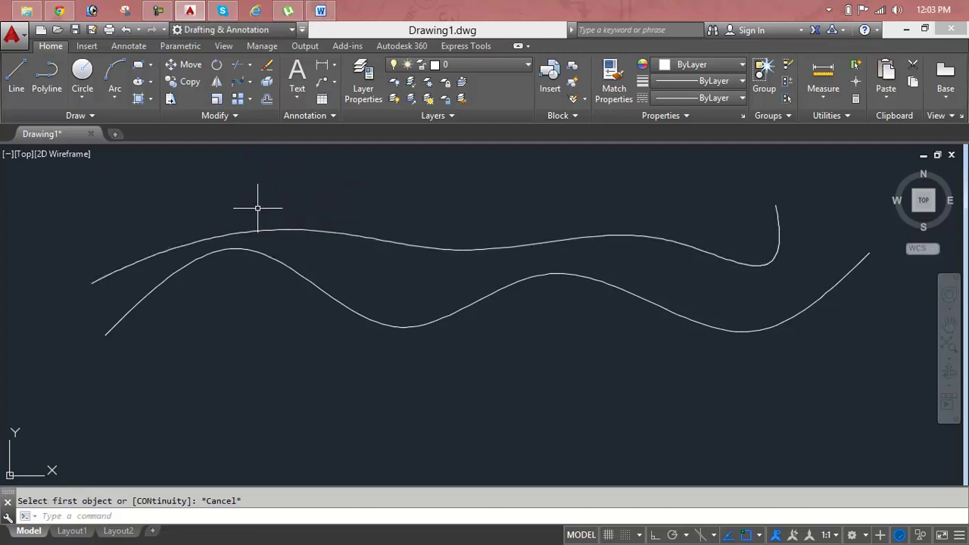
text(b)
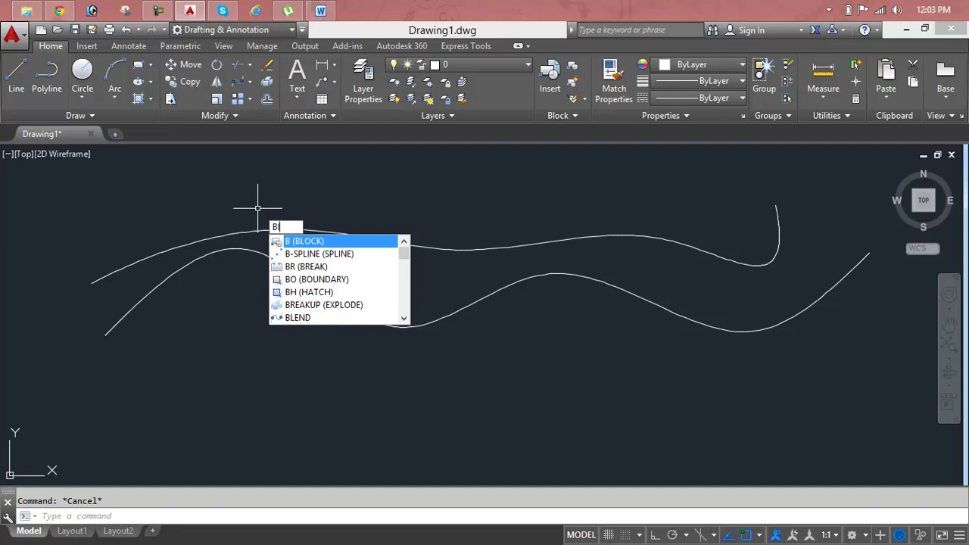
text(l)
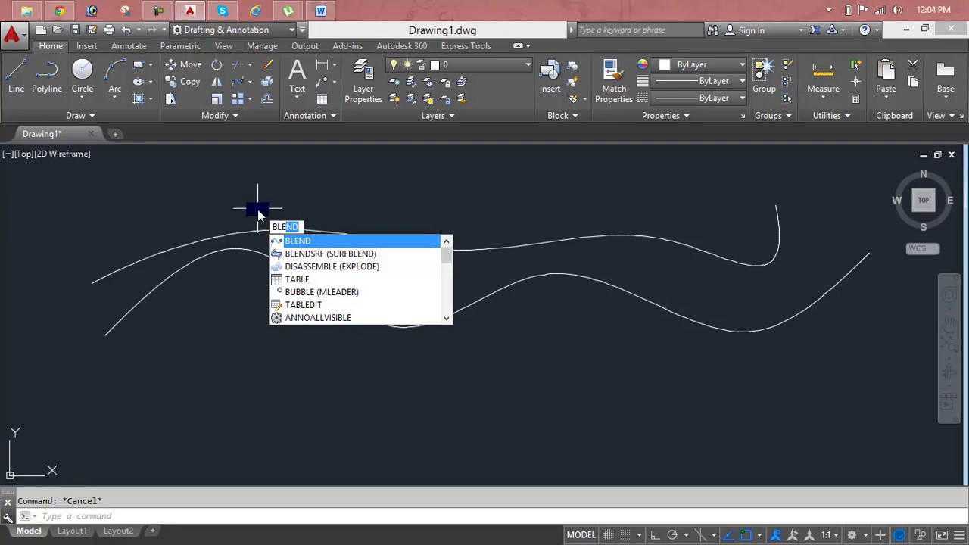
key(Return)
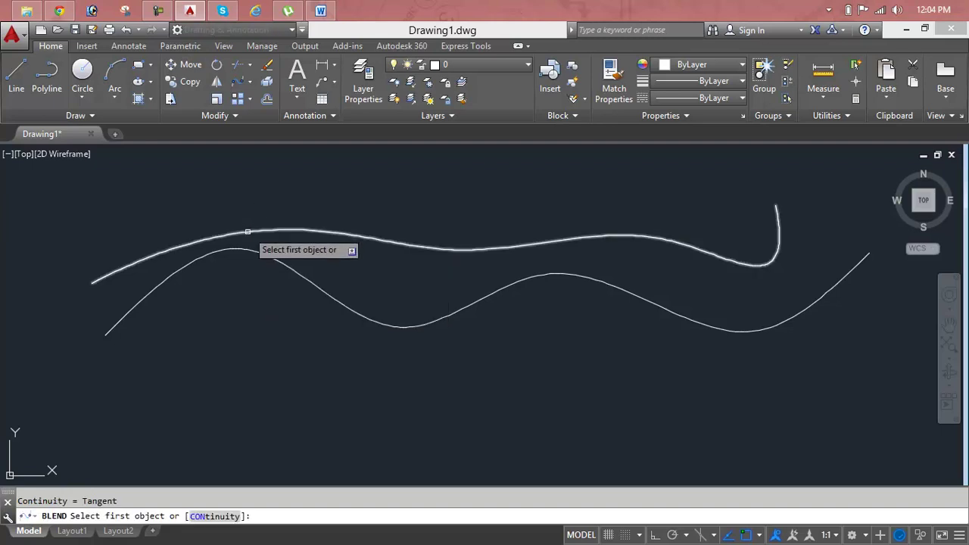
click(248, 232)
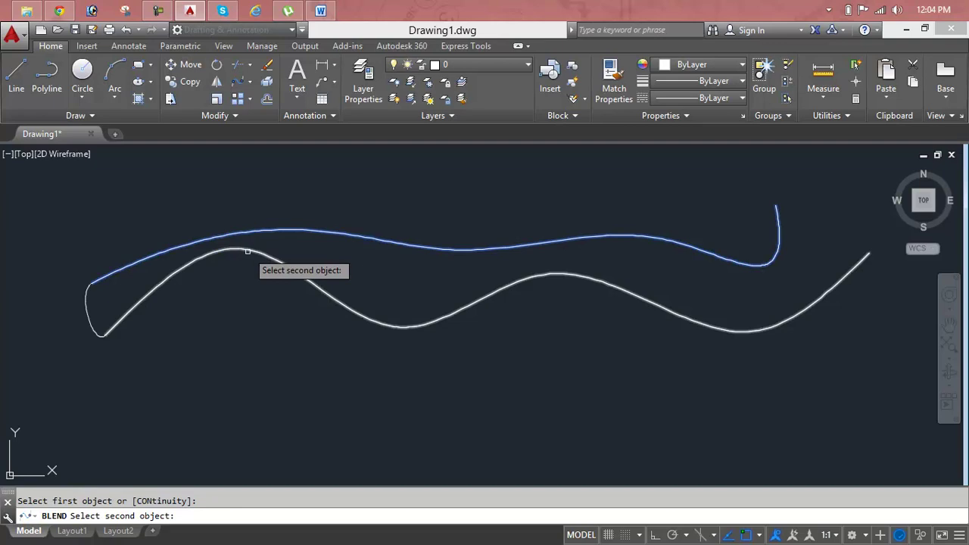
key(Escape)
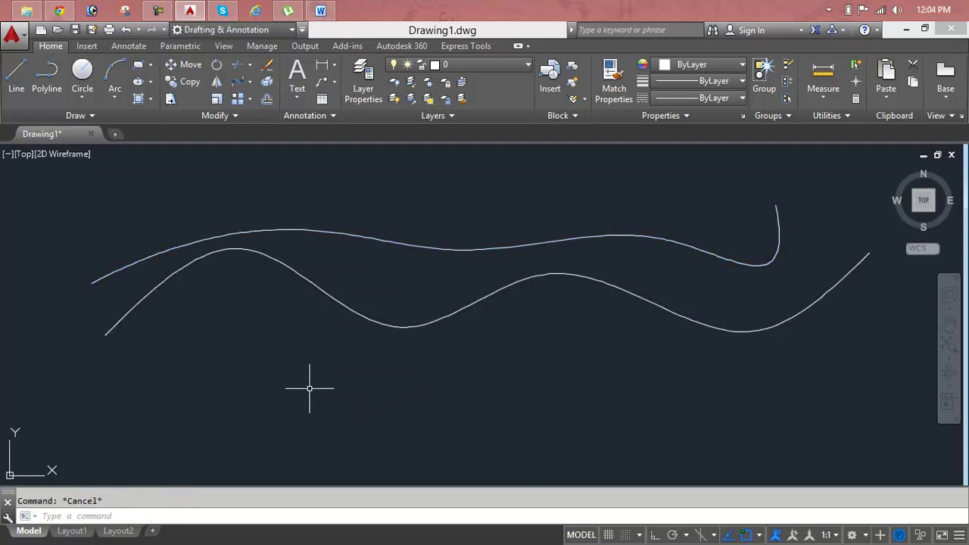
text(BLEND)
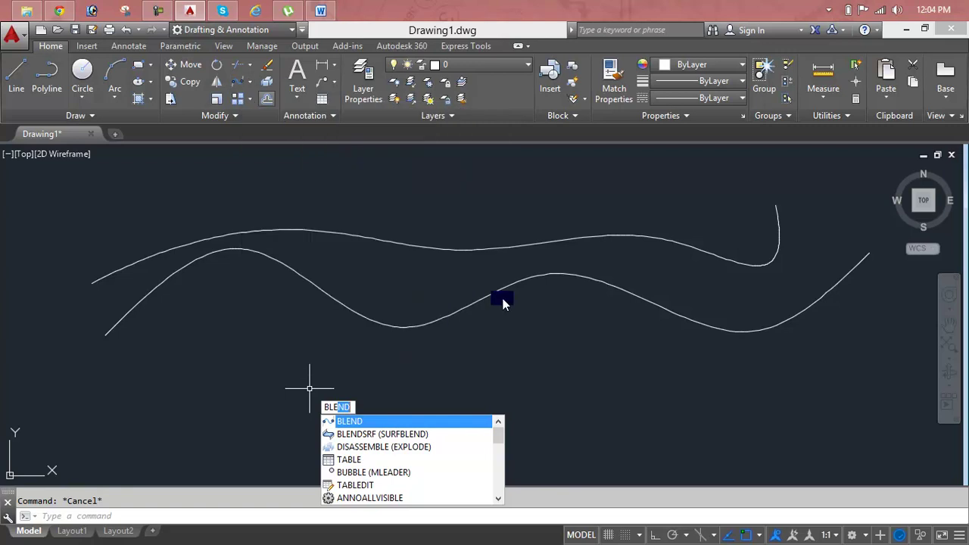
click(400, 421)
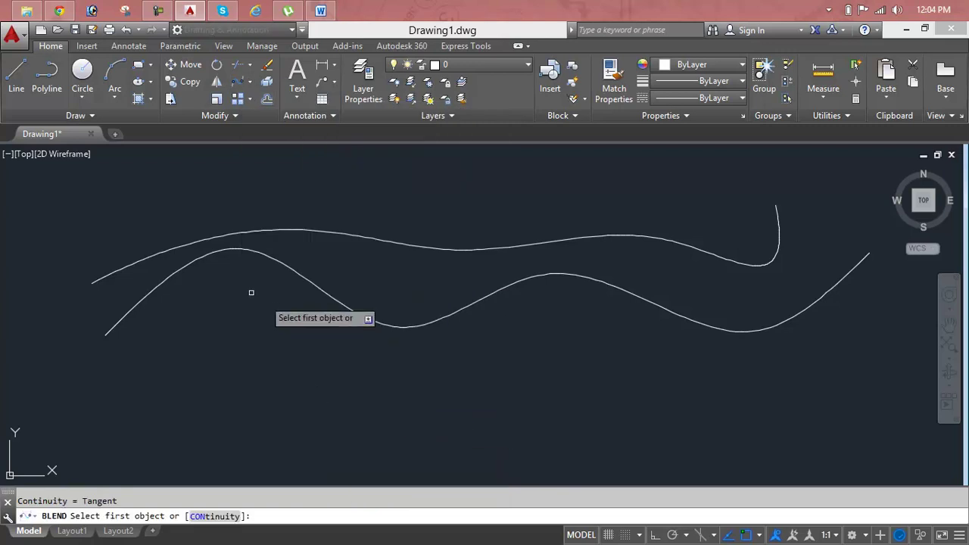
click(212, 239)
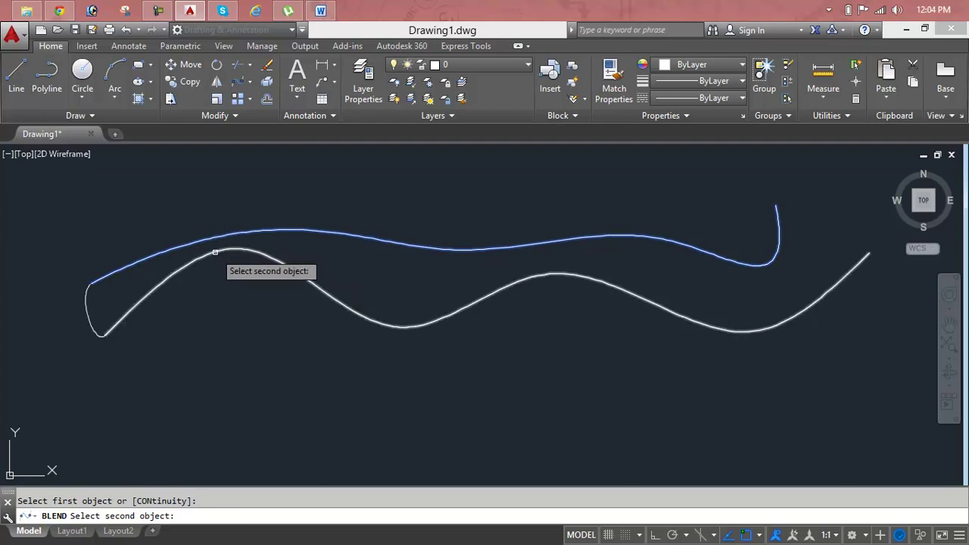
click(139, 304)
key(Return)
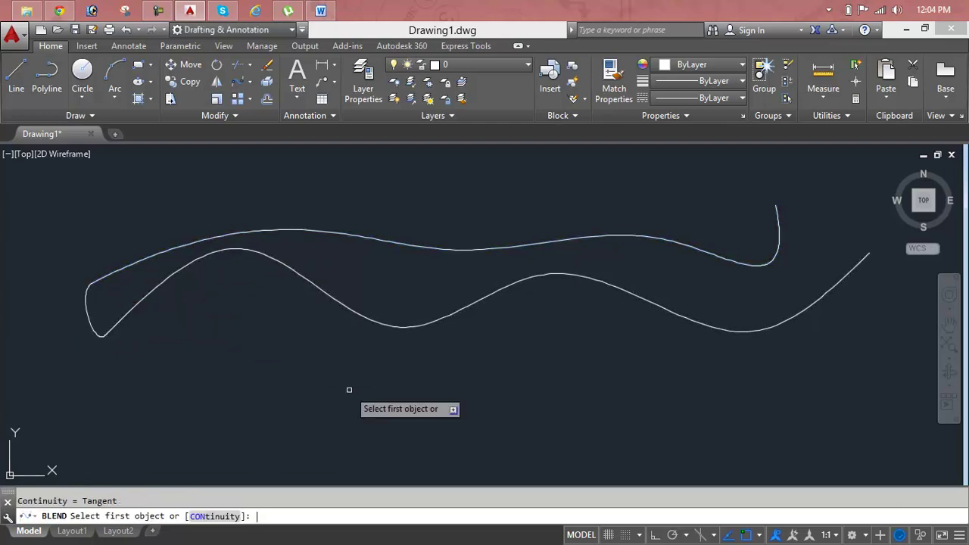
click(779, 246)
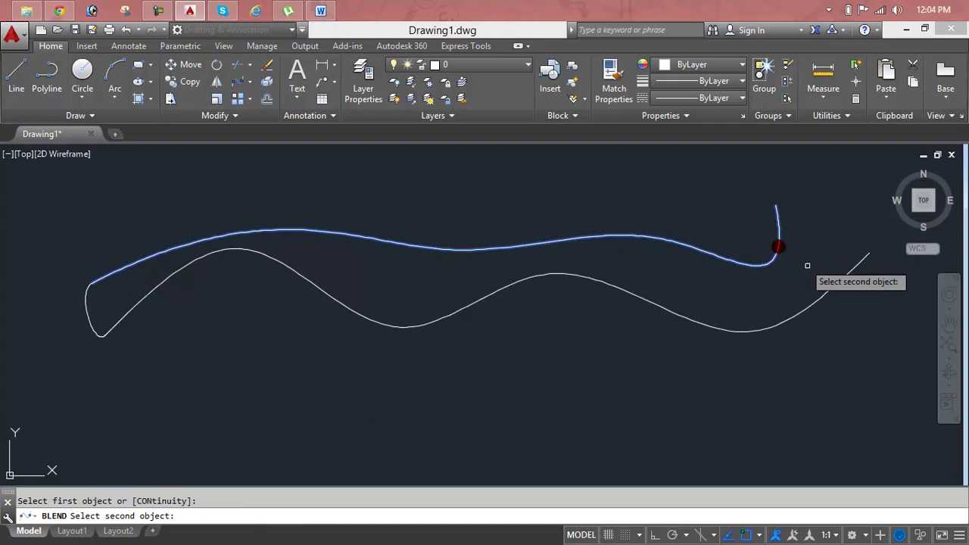
click(835, 288)
scroll(588, 368, down, 2)
middle_drag(589, 368, 495, 303)
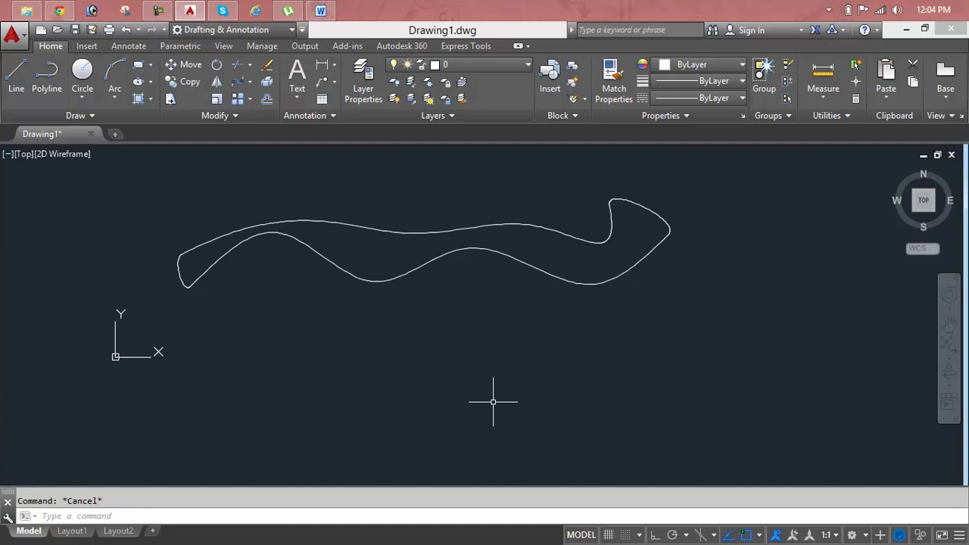
key(ctrl+z)
key(ctrl+z)
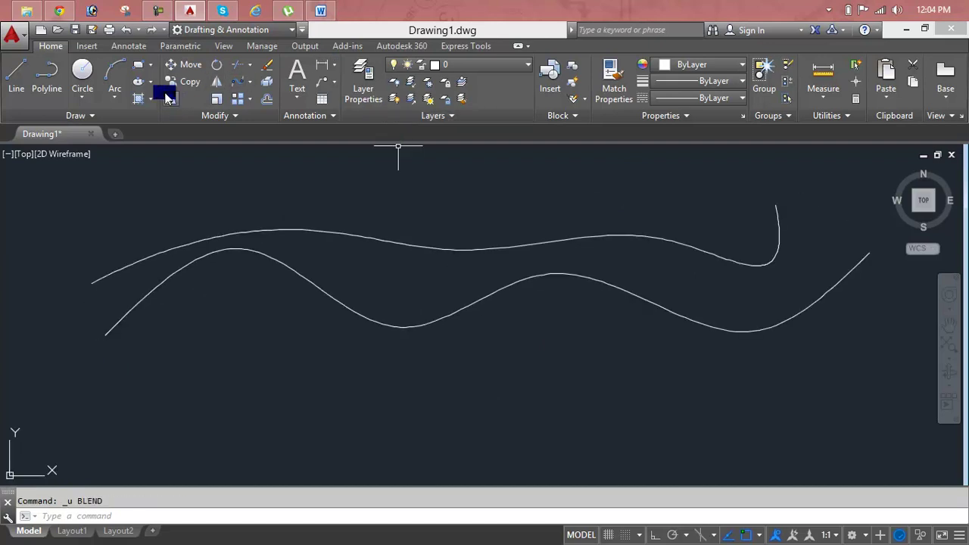
Blend the two splines at both their left and right ends into one closed wavy outline.
click(250, 82)
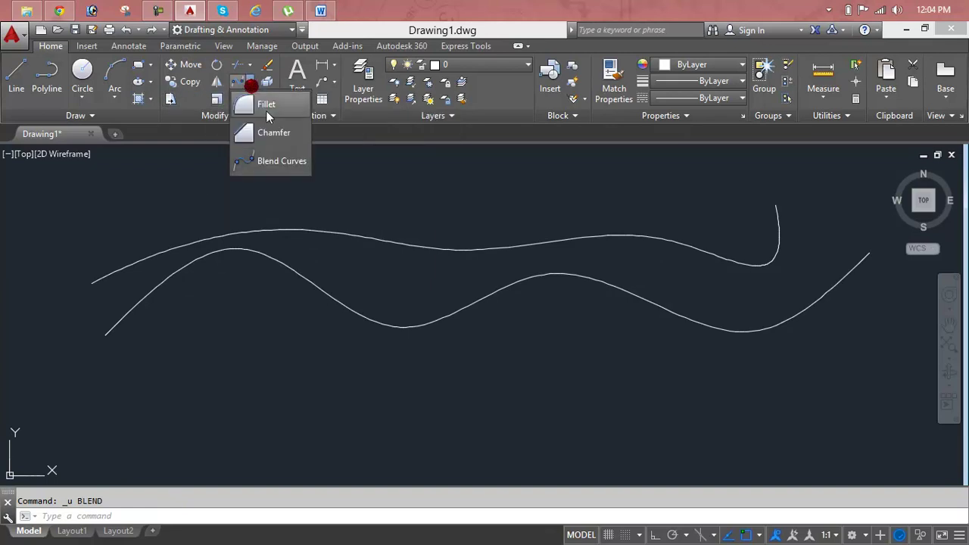
click(276, 161)
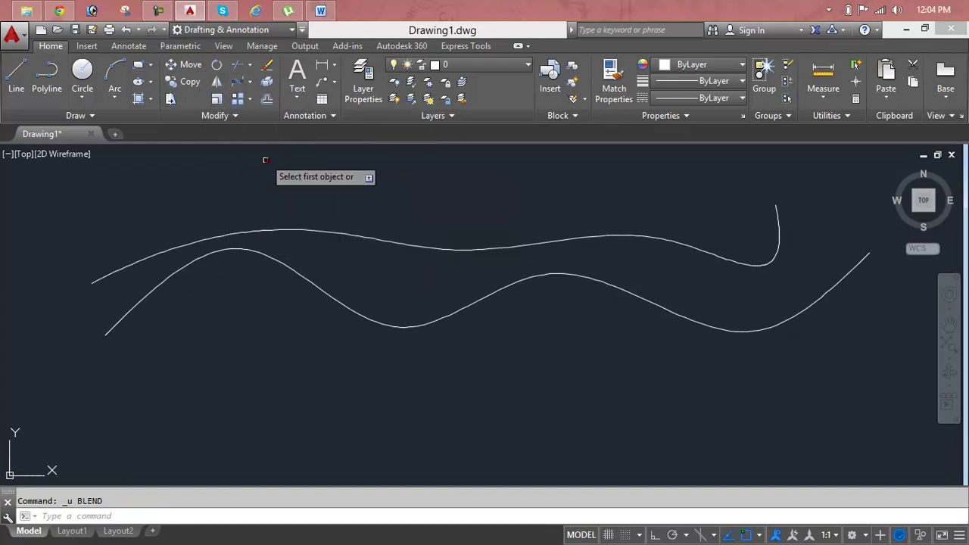
click(191, 244)
click(211, 255)
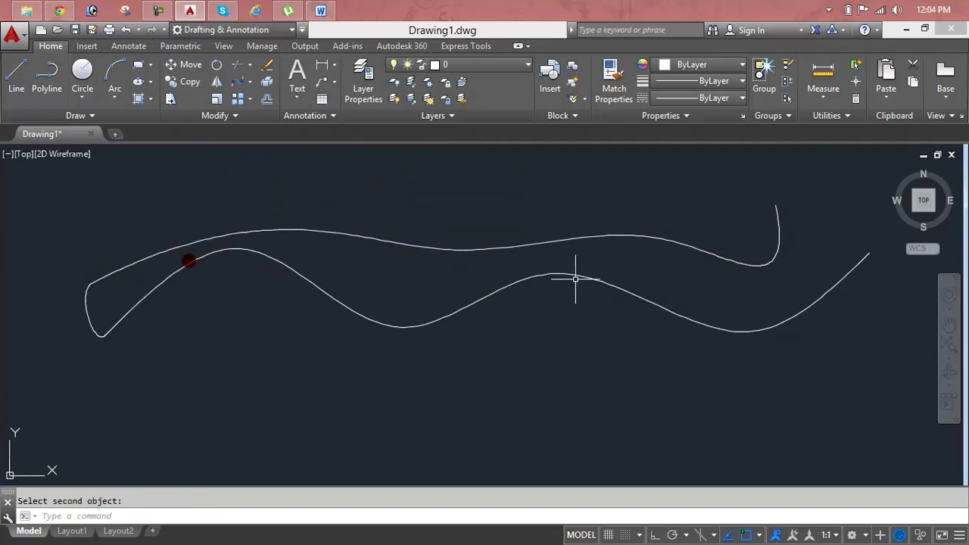
key(Return)
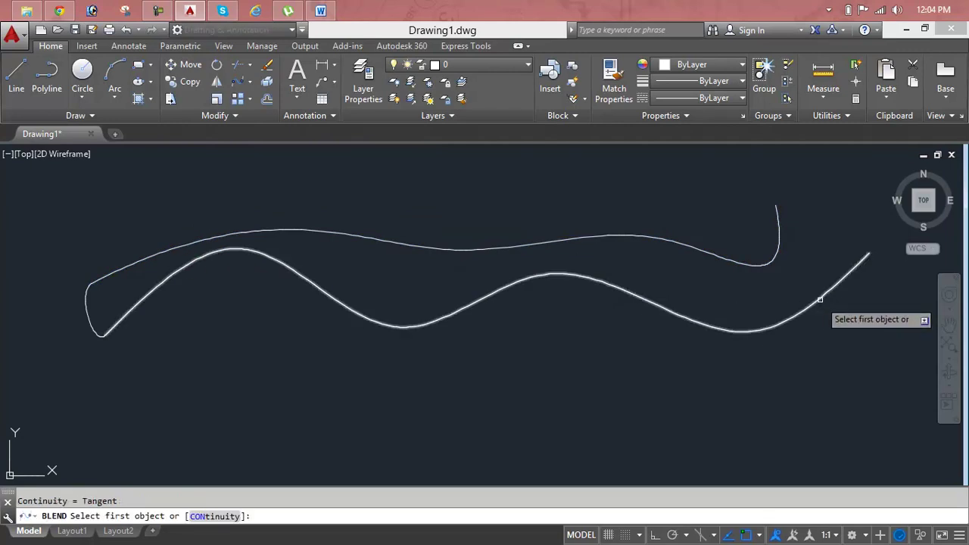
click(817, 298)
click(776, 241)
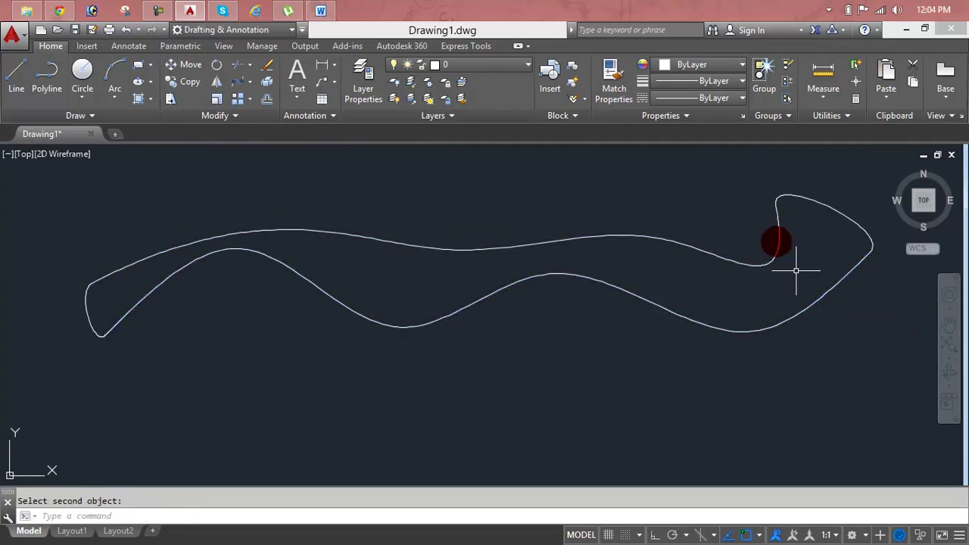
scroll(828, 320, down, 2)
click(842, 339)
Erase the blended splines and both arcs, leaving the drawing empty.
click(620, 278)
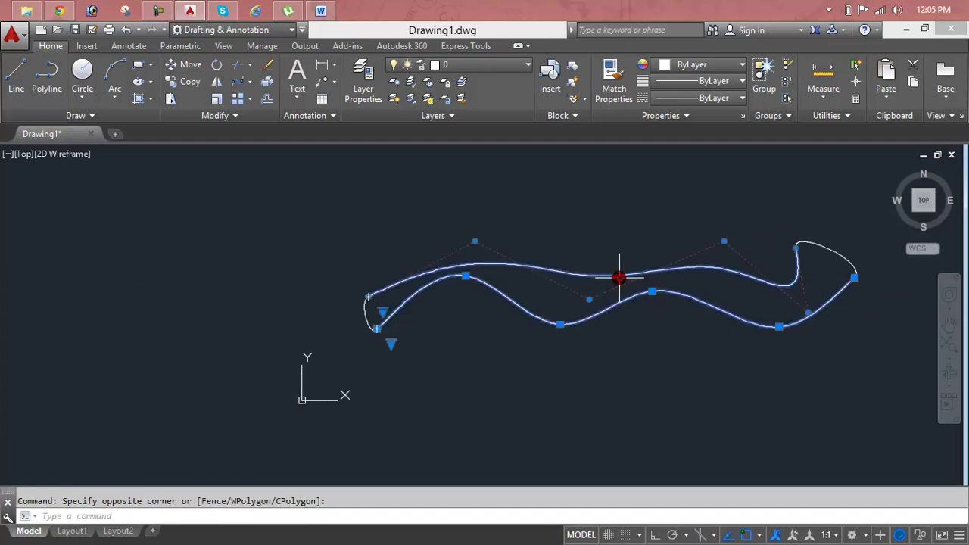
key(Delete)
click(522, 249)
click(325, 378)
key(Delete)
click(726, 193)
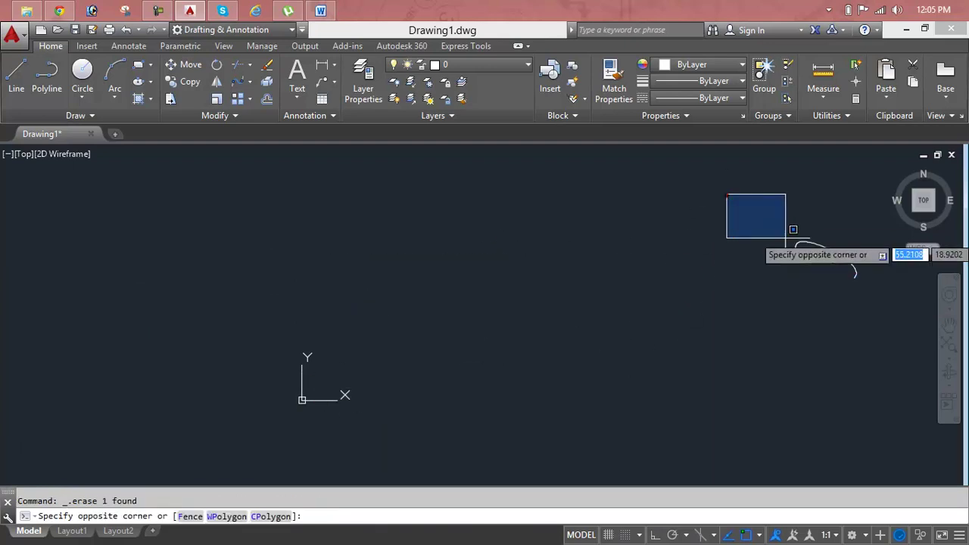
click(860, 298)
key(Delete)
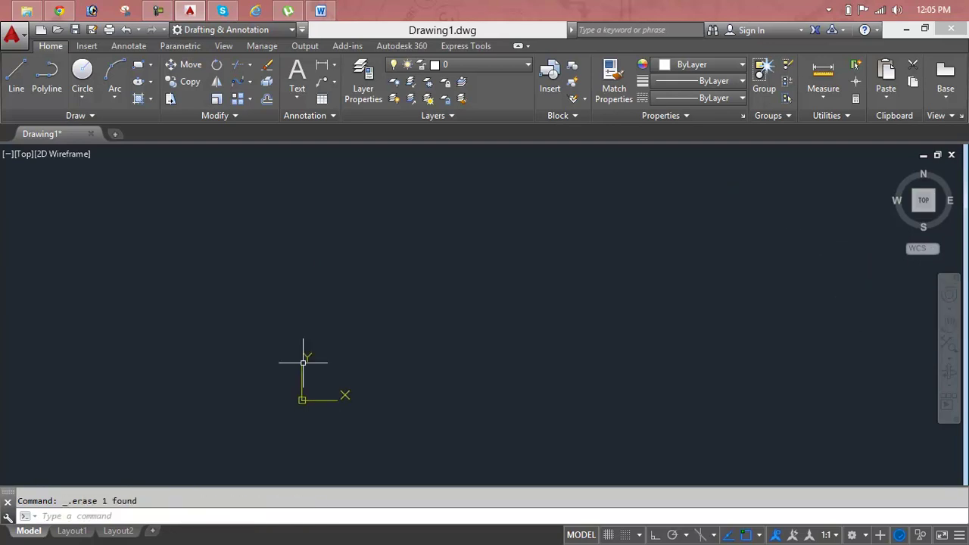
Turn off Display at UCS origin point in the UCS icon settings.
text(U)
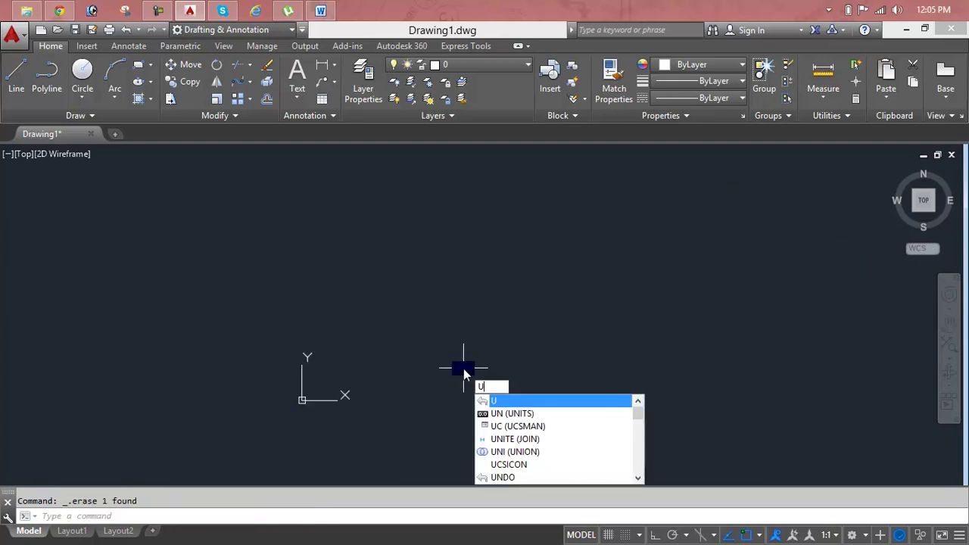
text(C)
key(Return)
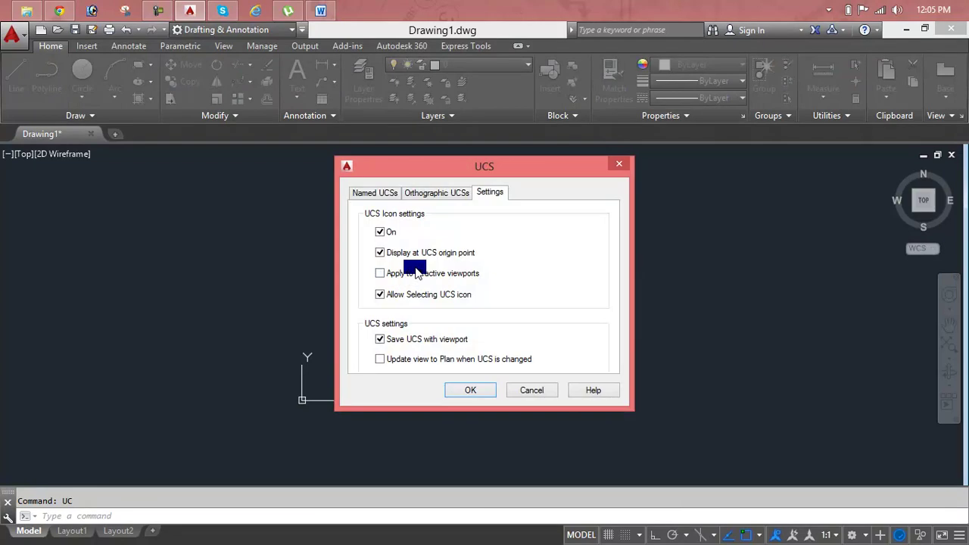
click(451, 389)
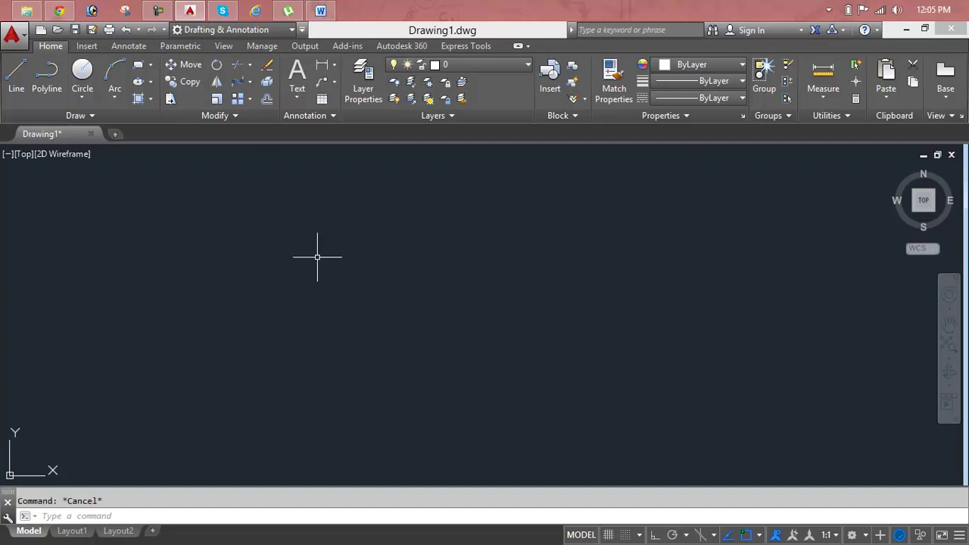
Draw a large three-point arc across the drawing area and frame it in the view.
text(a)
key(Return)
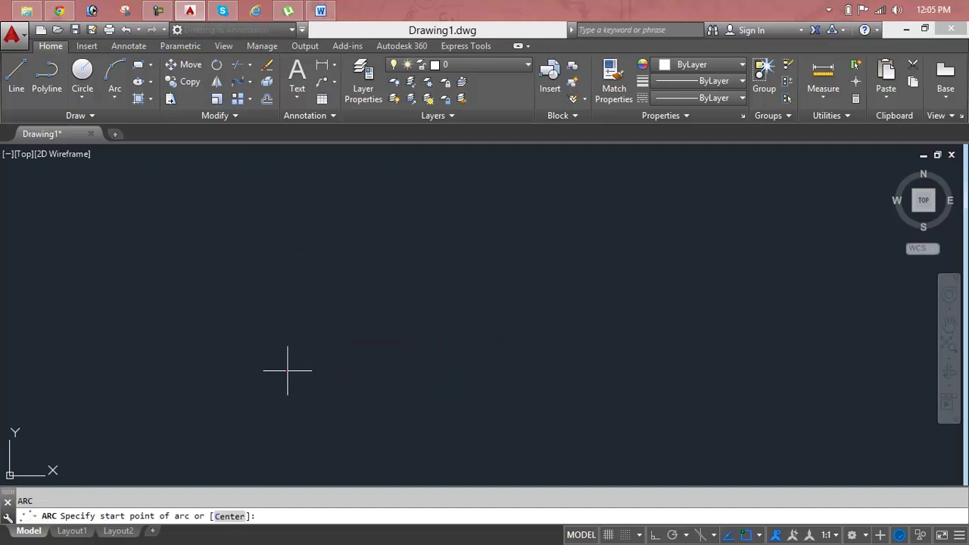
click(287, 370)
click(420, 243)
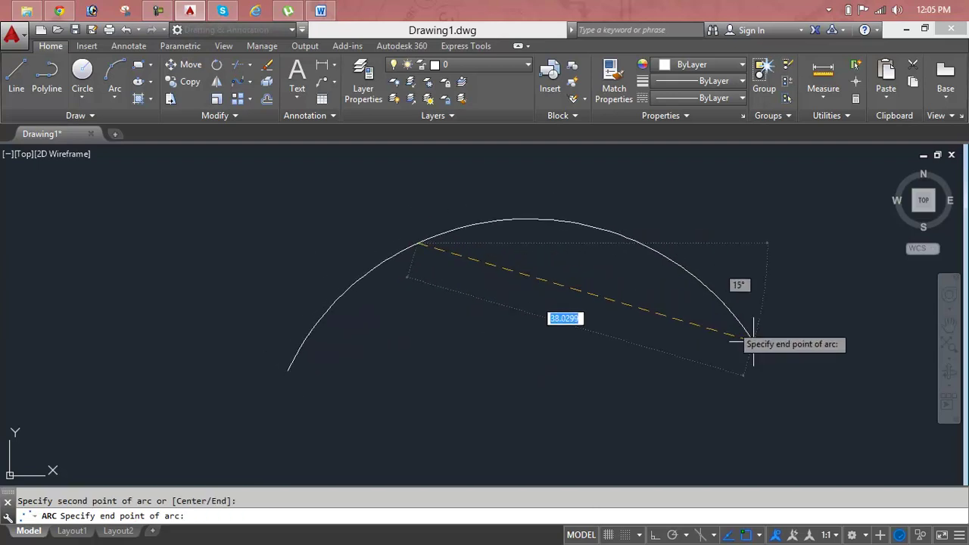
click(861, 426)
key(Return)
middle_drag(801, 396, 706, 380)
scroll(648, 372, down, 3)
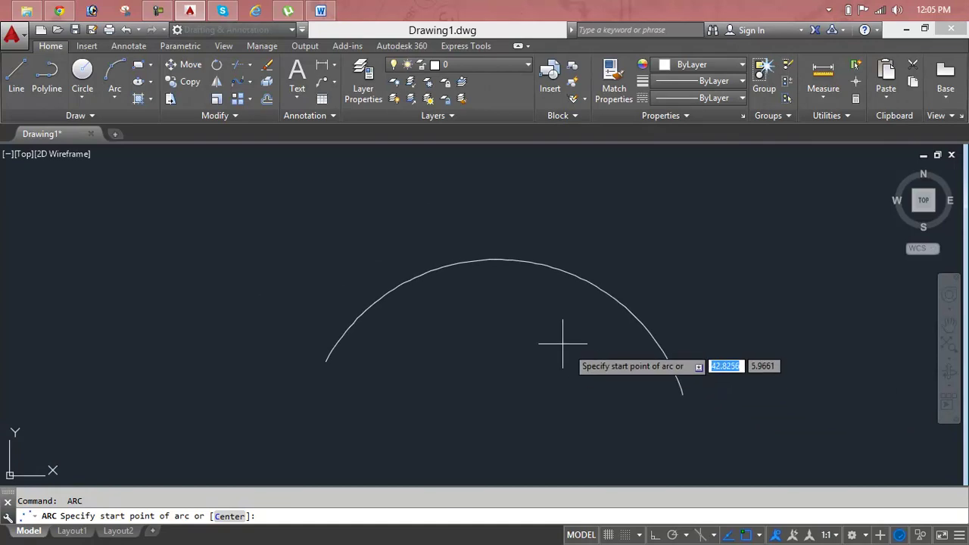
scroll(545, 332, up, 2)
middle_drag(545, 328, 553, 344)
key(Escape)
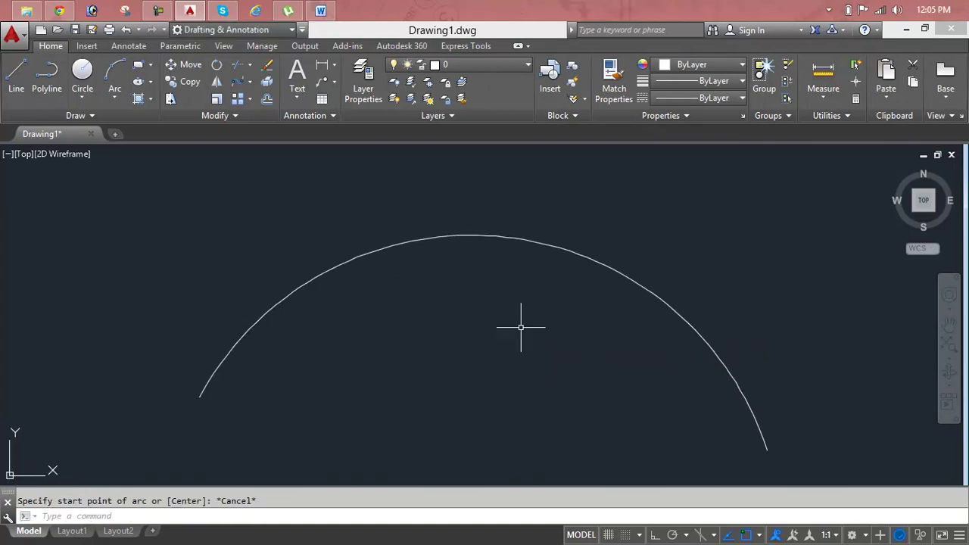
click(50, 377)
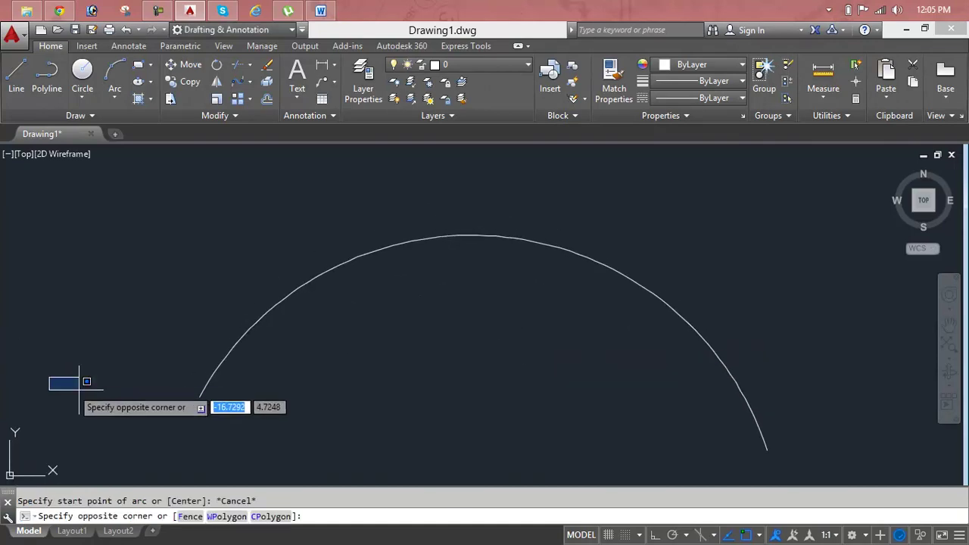
key(Escape)
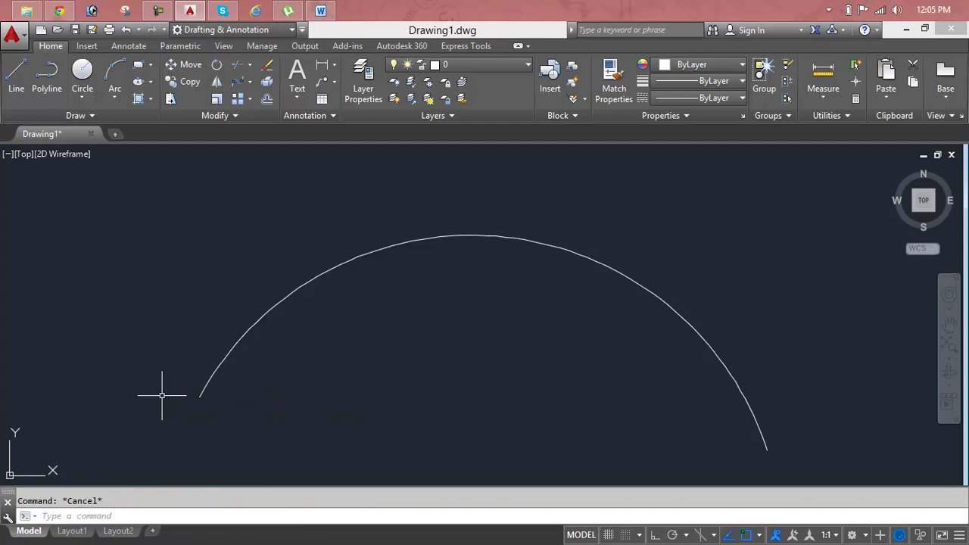
Draw a small four-sided outline with LINE just left of the arc's lower-left end.
text(l)
key(Return)
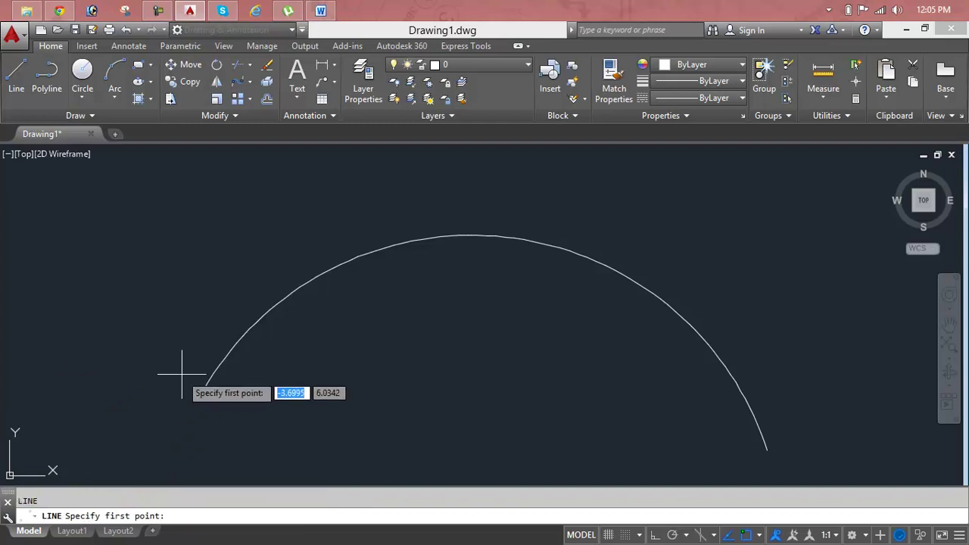
click(197, 372)
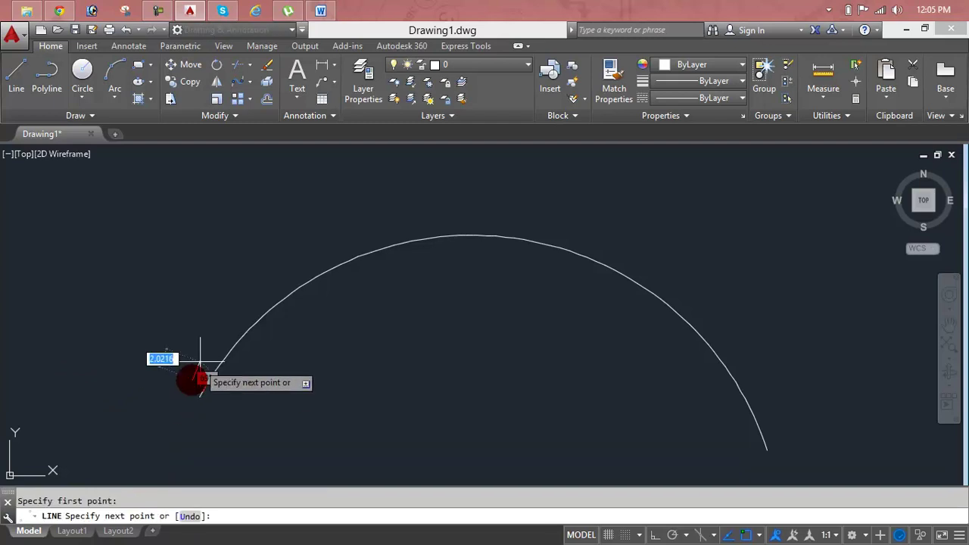
click(209, 354)
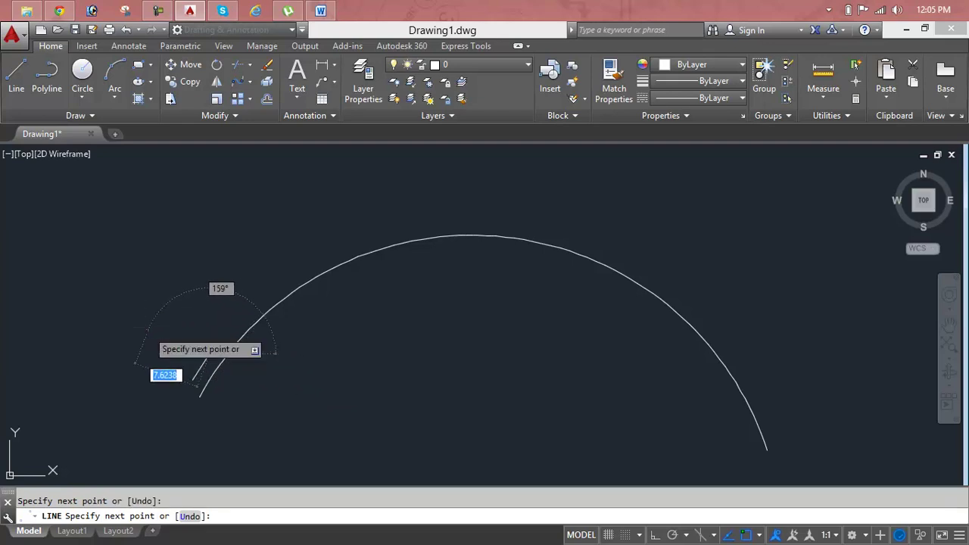
click(146, 332)
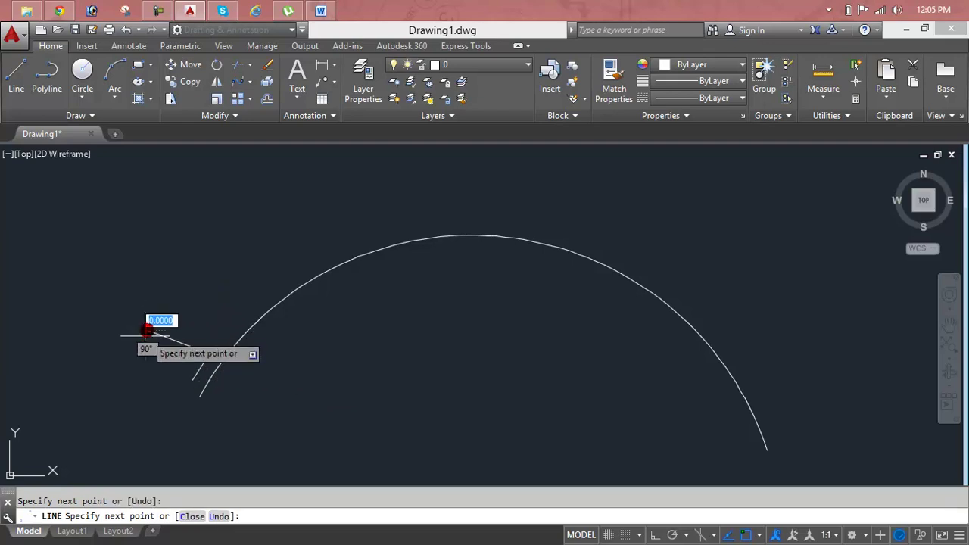
click(191, 378)
key(Return)
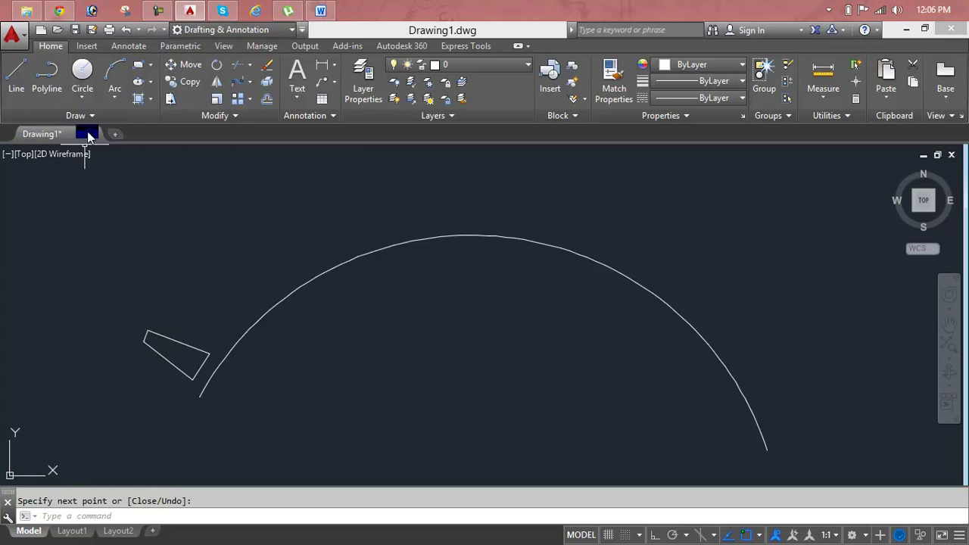
Start the REGION command from the expanded Draw panel.
click(150, 101)
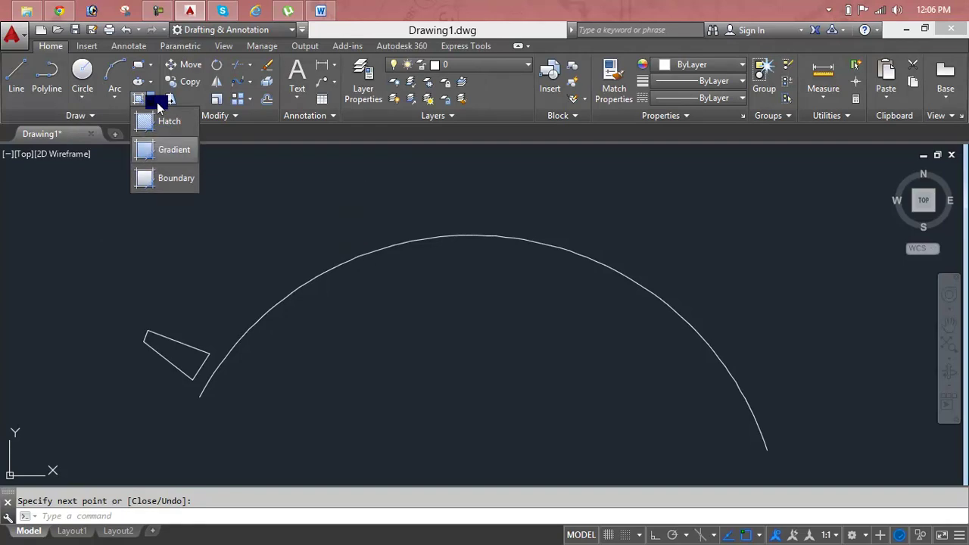
click(106, 116)
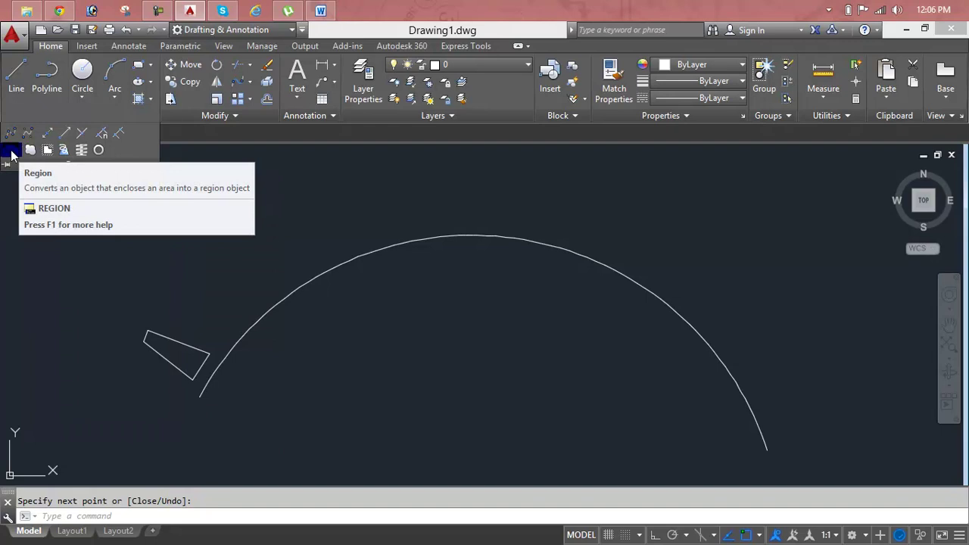
mouse_move(9, 155)
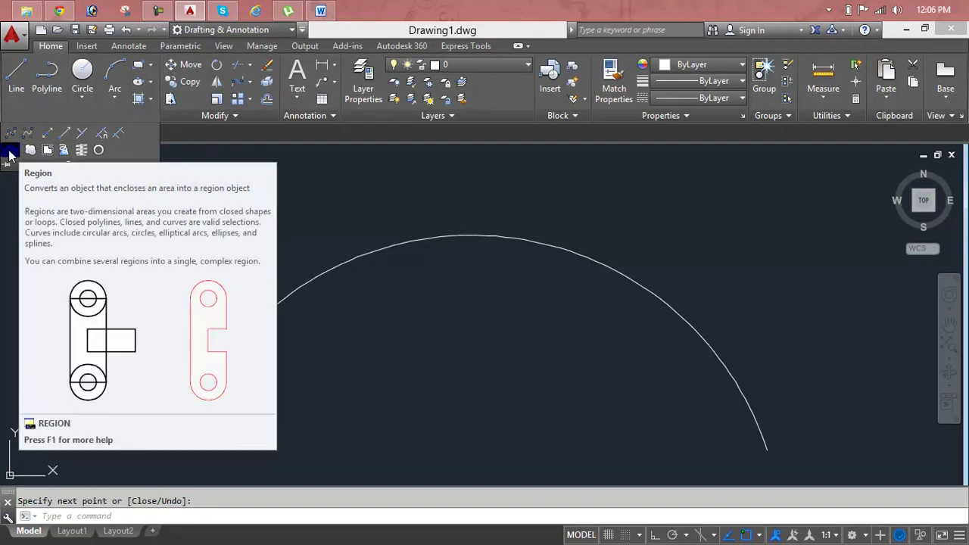
click(9, 151)
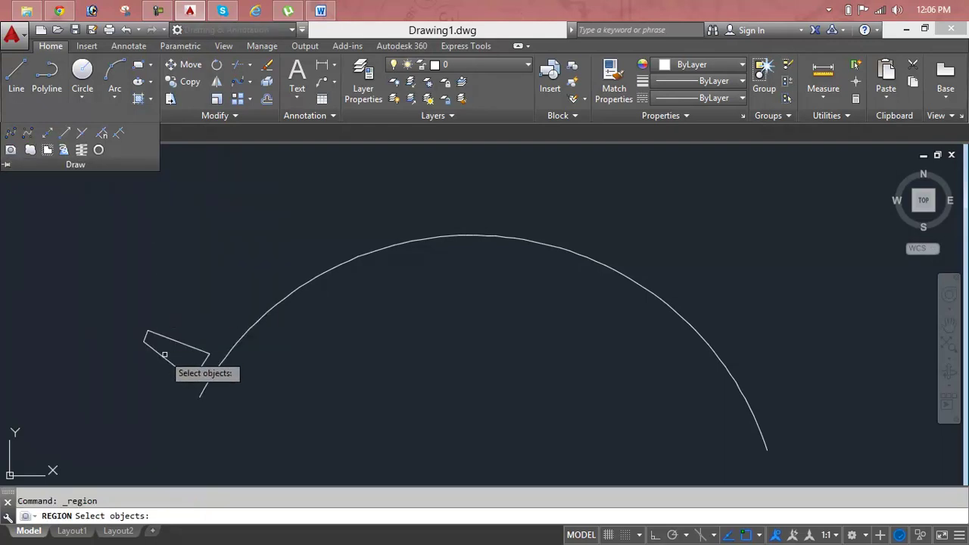
Crossing-select all four quadrilateral edges and confirm them for the region.
click(113, 316)
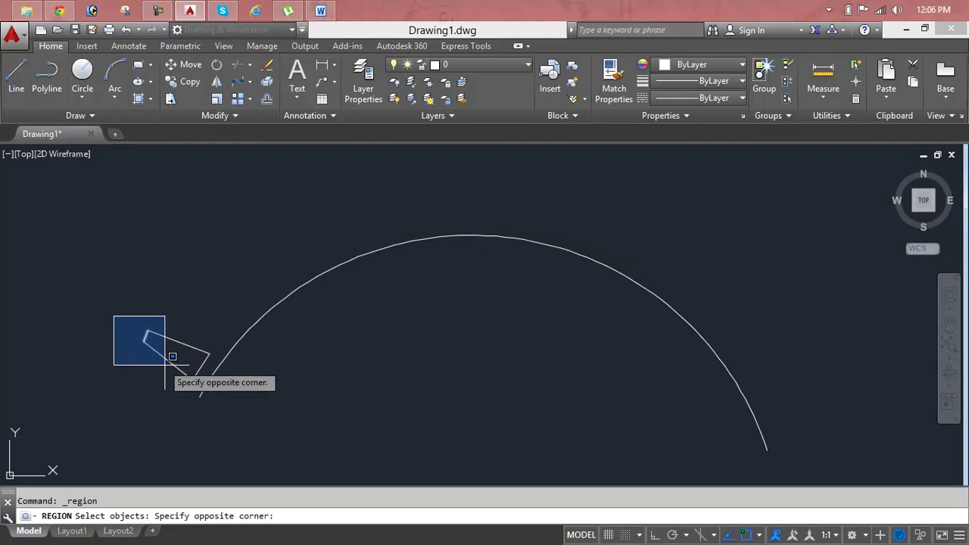
click(202, 375)
click(215, 342)
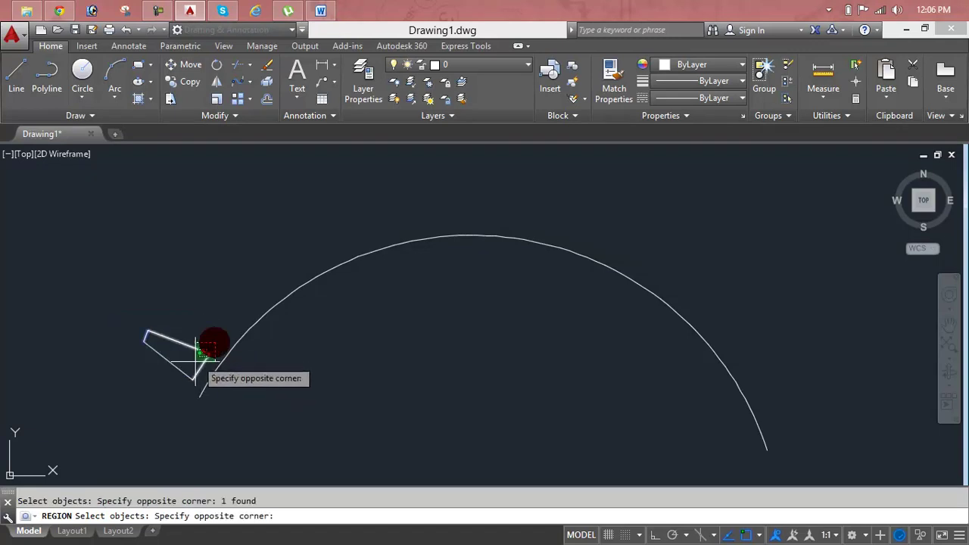
click(173, 361)
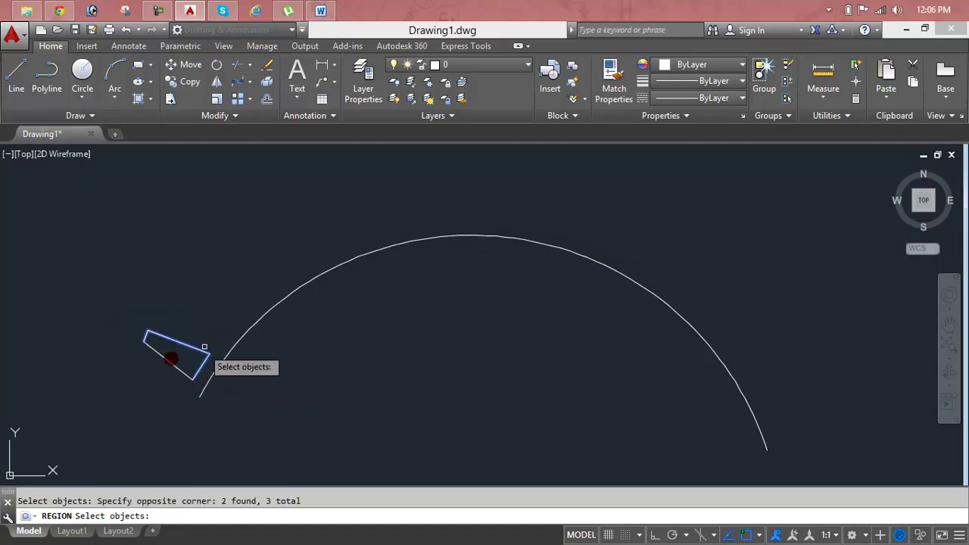
click(209, 332)
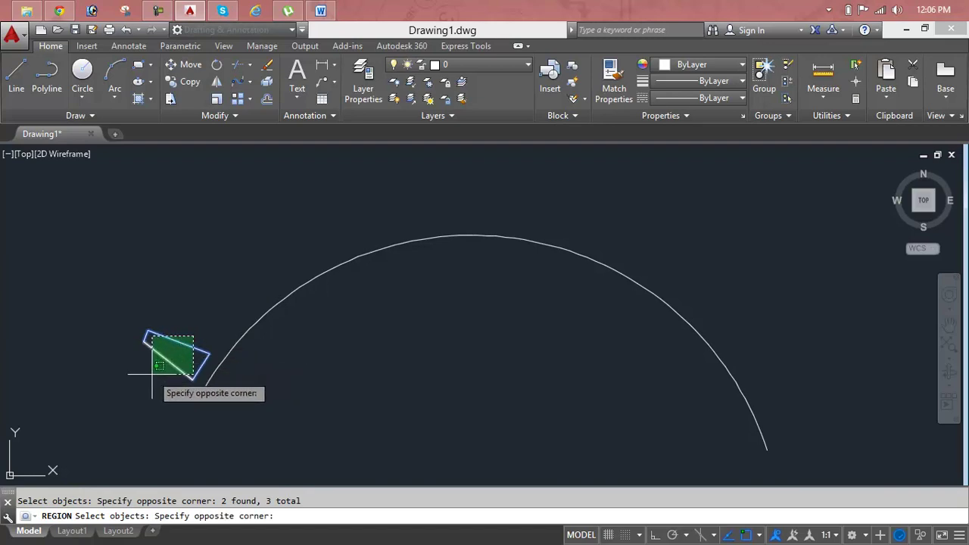
click(149, 374)
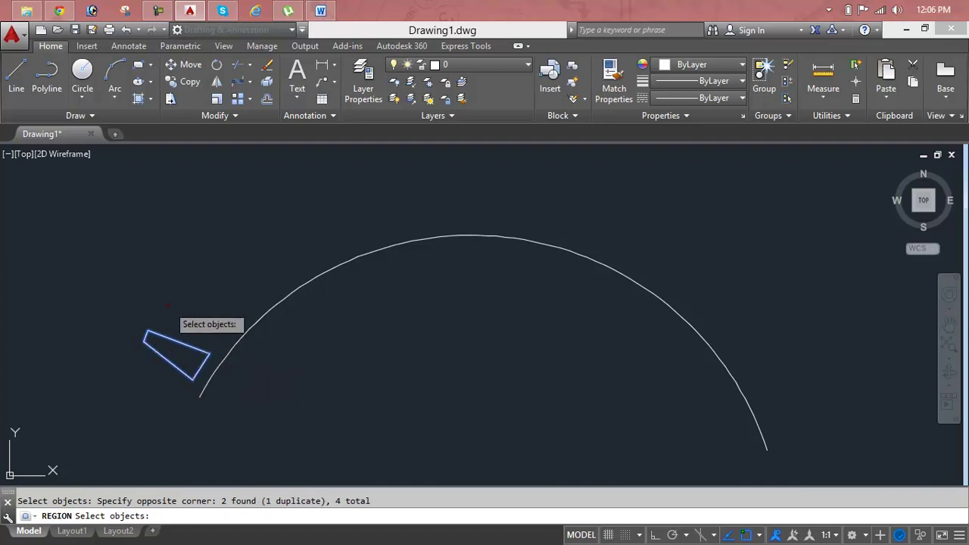
key(Return)
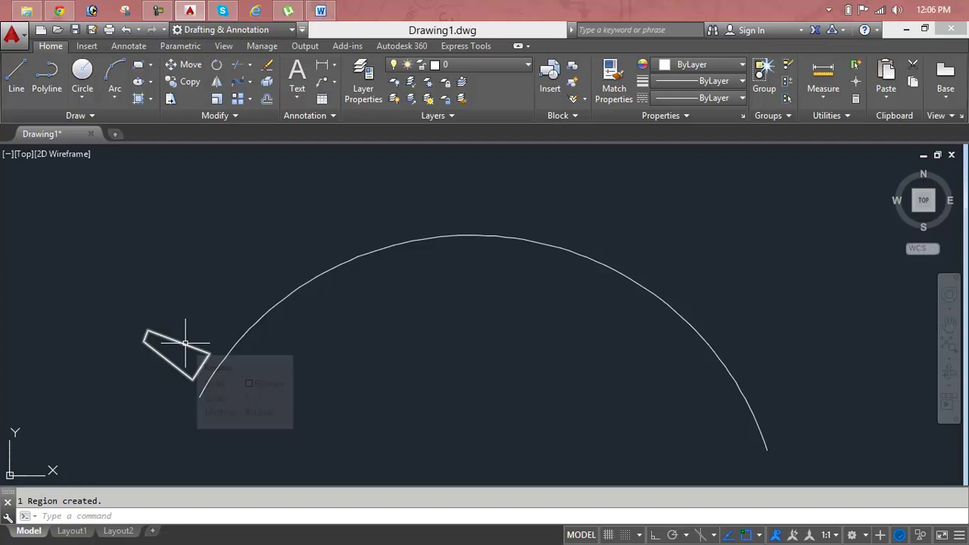
Undo the region and verify the quadrilateral's edges are separate lines again.
scroll(185, 343, up, 2)
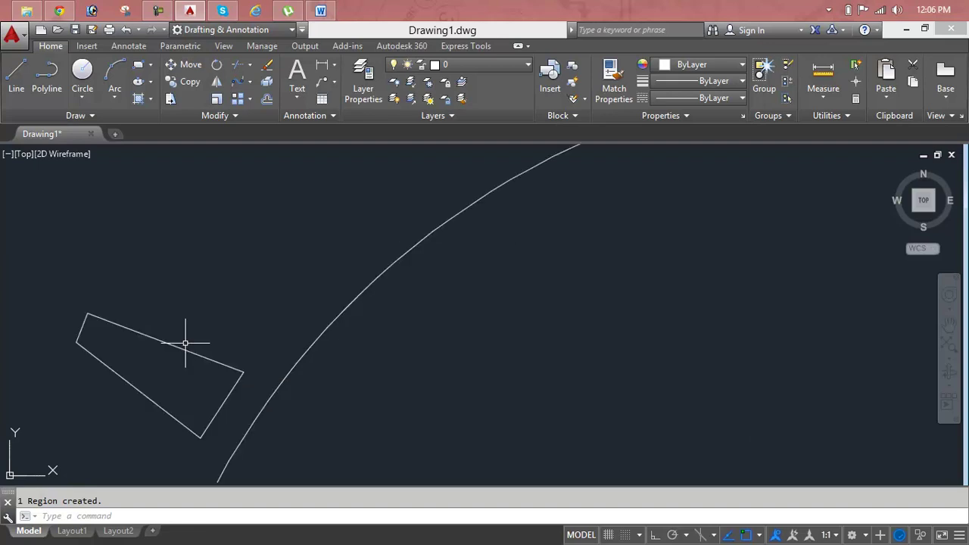
scroll(185, 343, down, 3)
key(ctrl+z)
scroll(185, 343, up, 3)
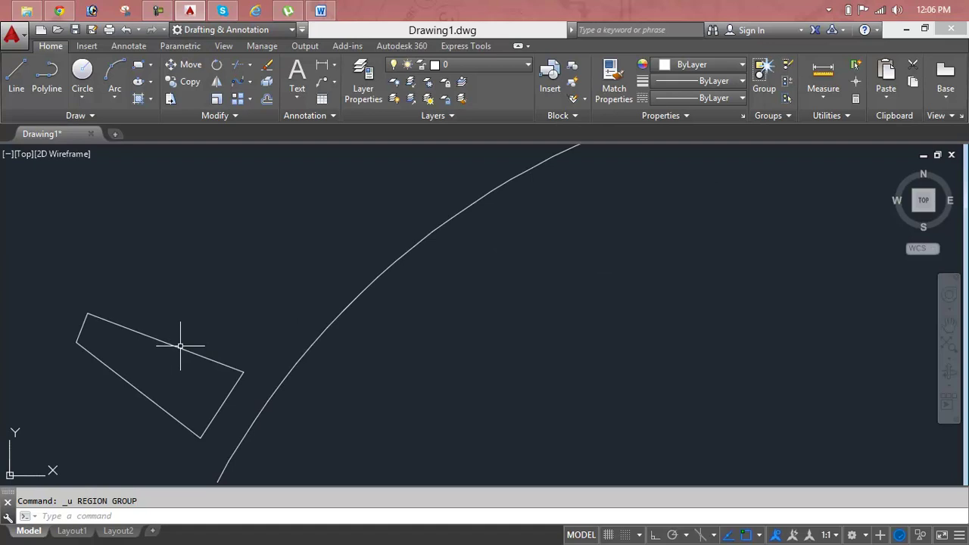
click(181, 346)
click(218, 394)
click(169, 406)
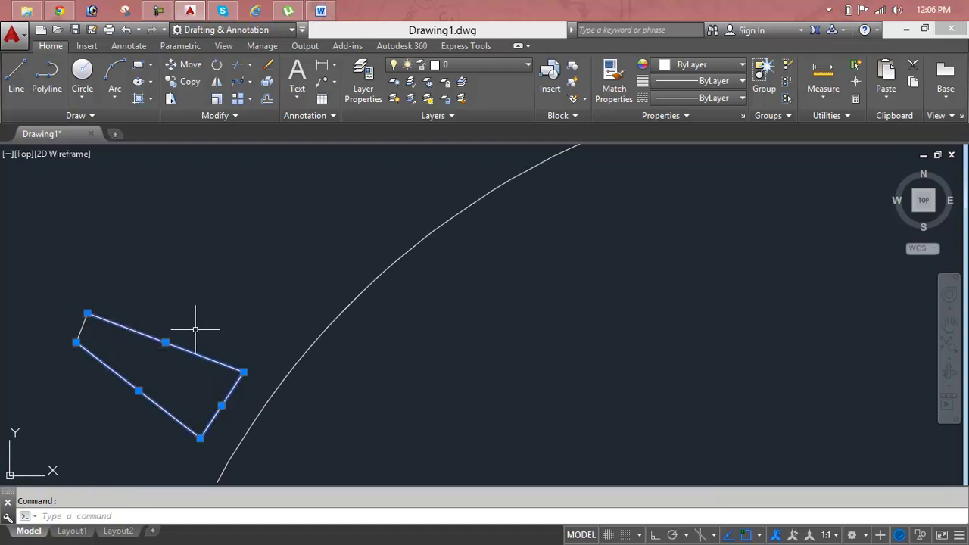
key(Escape)
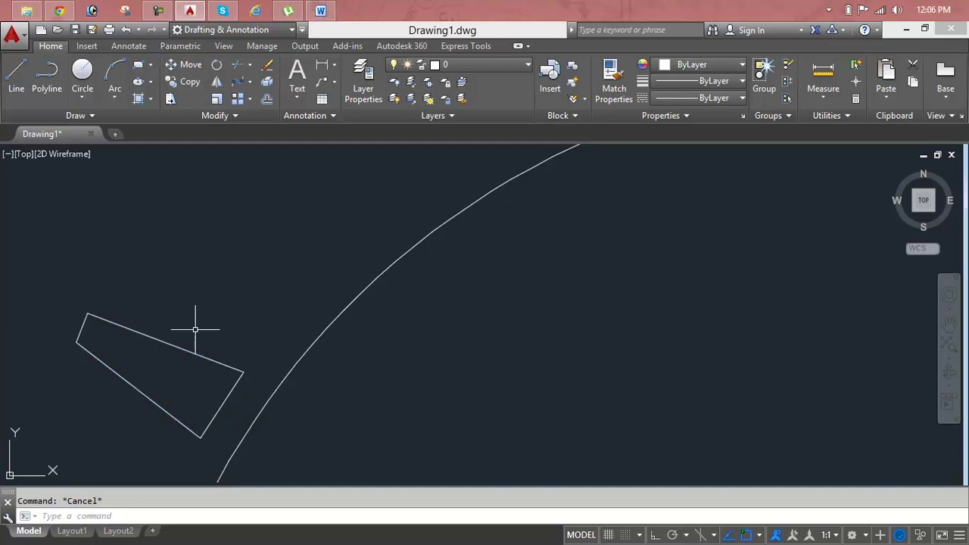
text(RE)
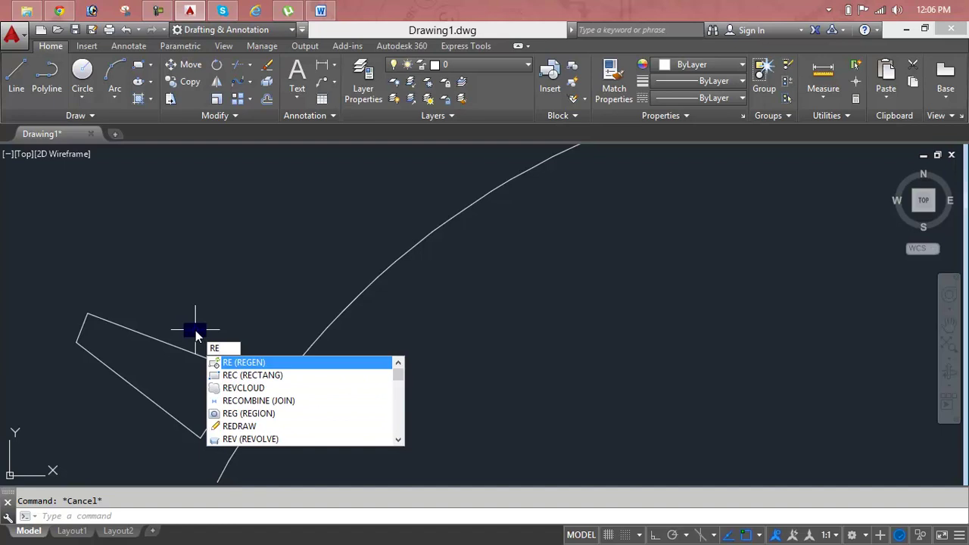
Cancel the accidental REGEN and start the REGION command instead.
key(Return)
key(Escape)
text(rion)
key(Return)
Crossing-select the four quadrilateral edges to create a single region.
click(191, 324)
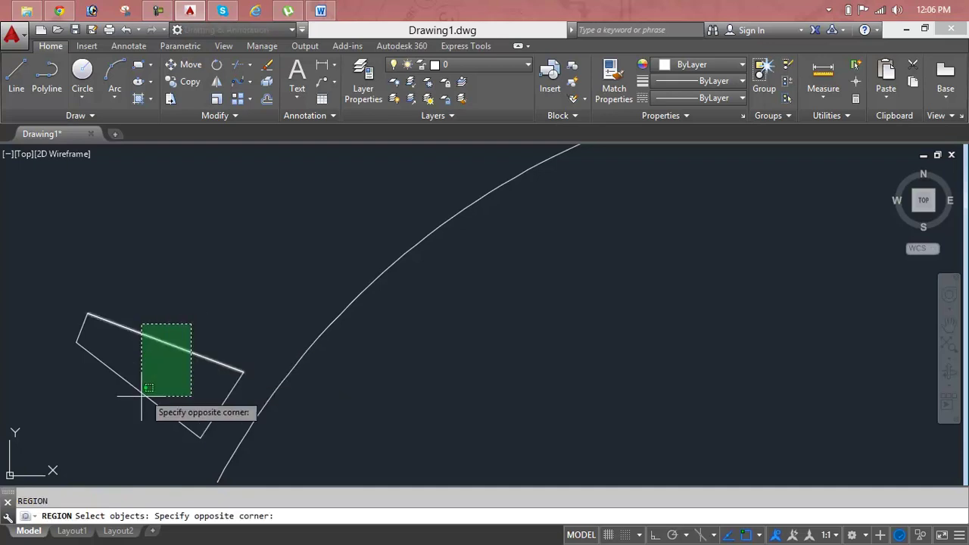
click(165, 371)
click(223, 390)
click(215, 393)
click(140, 349)
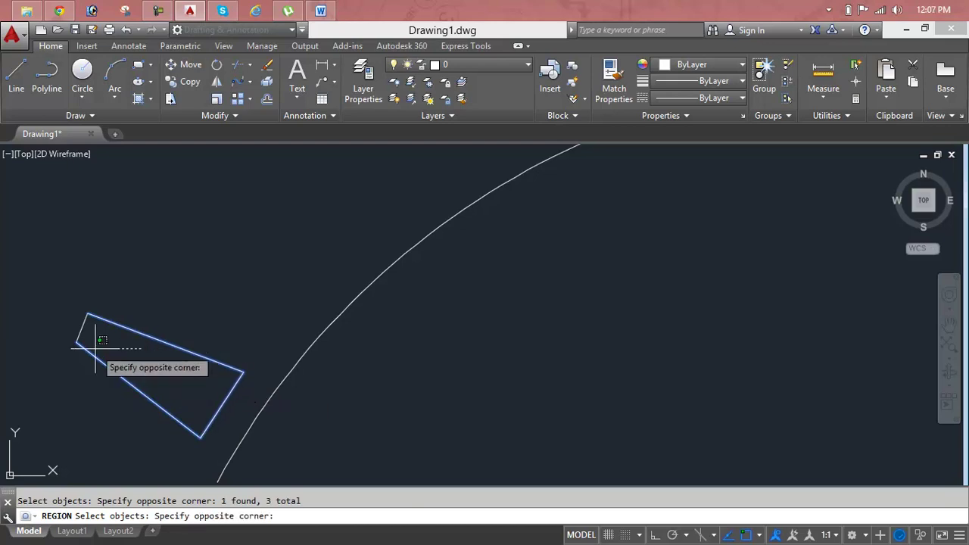
click(71, 319)
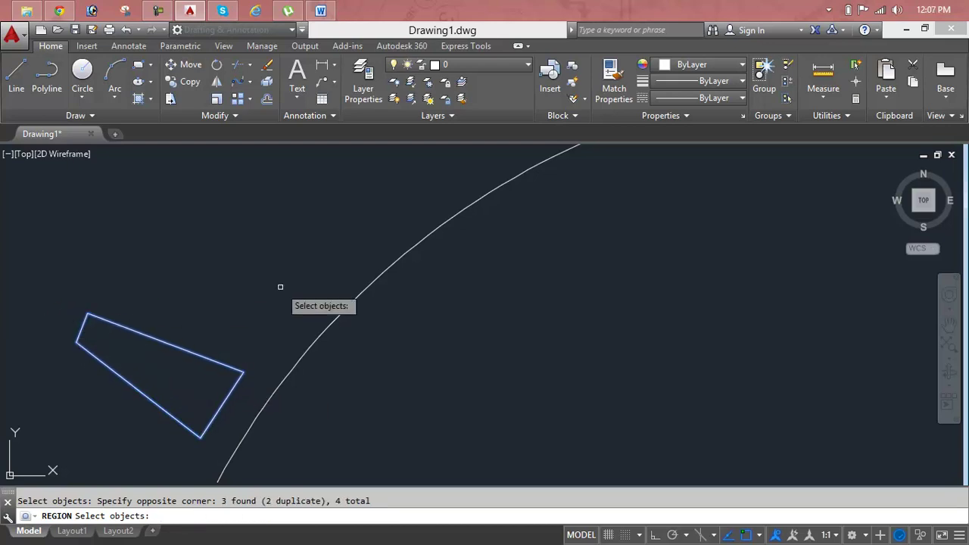
key(Return)
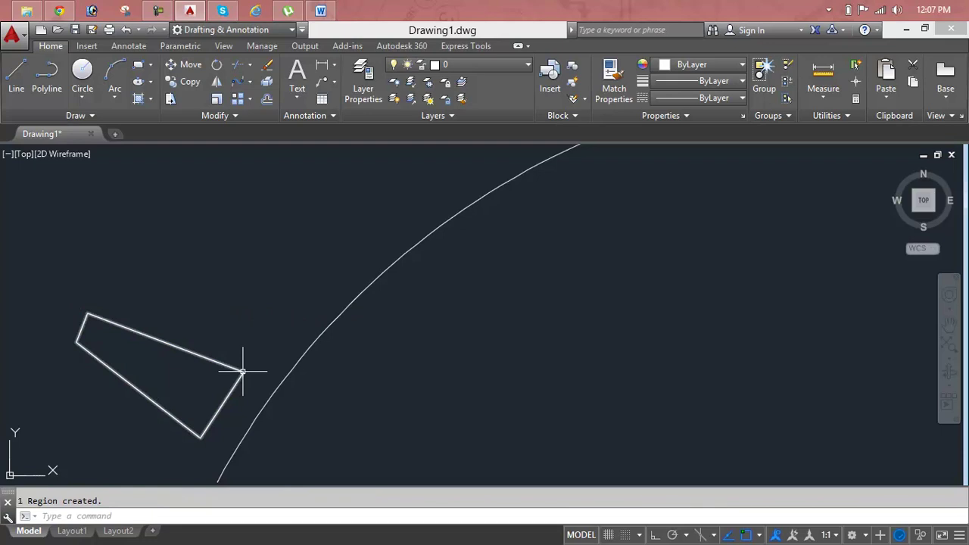
scroll(242, 371, down, 4)
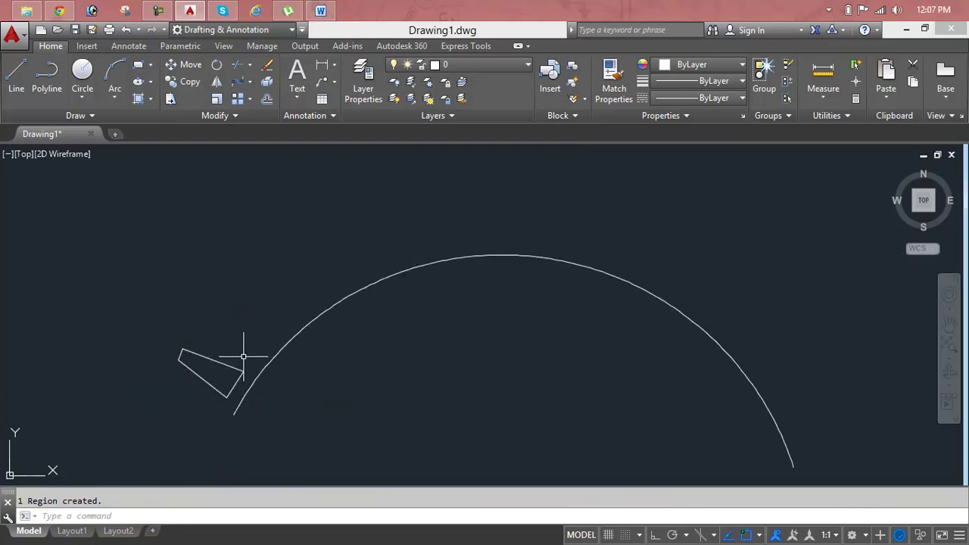
Path-array the quadrilateral region along the arc, giving 8 aligned copies.
click(252, 99)
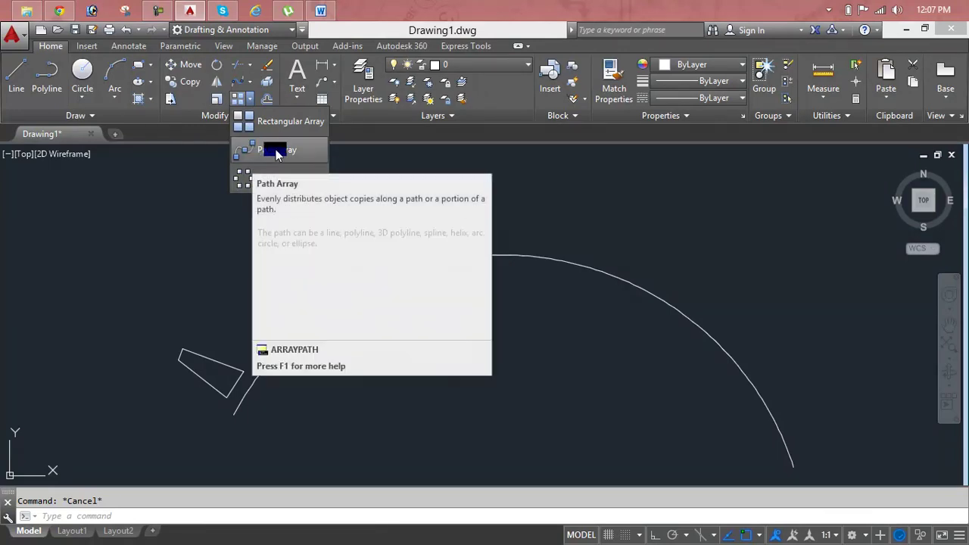
mouse_move(277, 150)
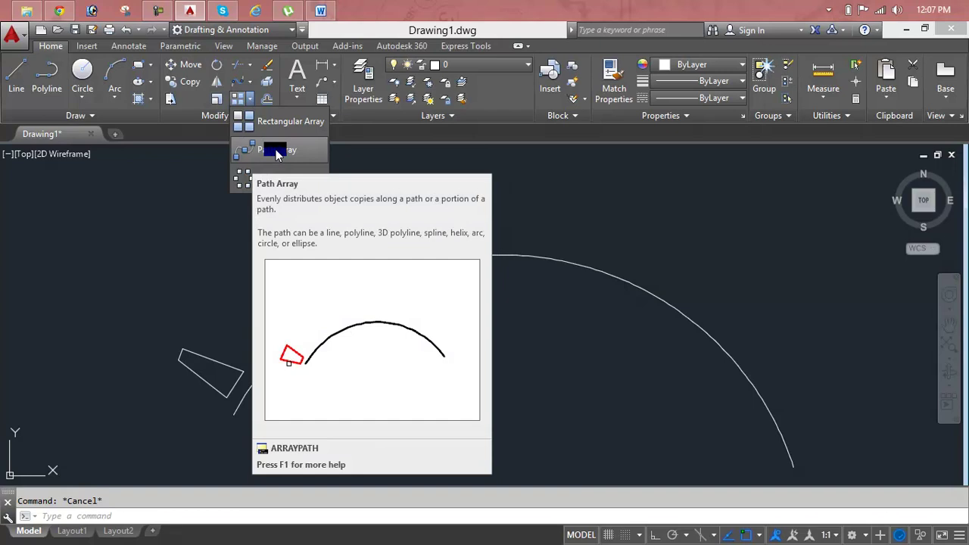
click(277, 151)
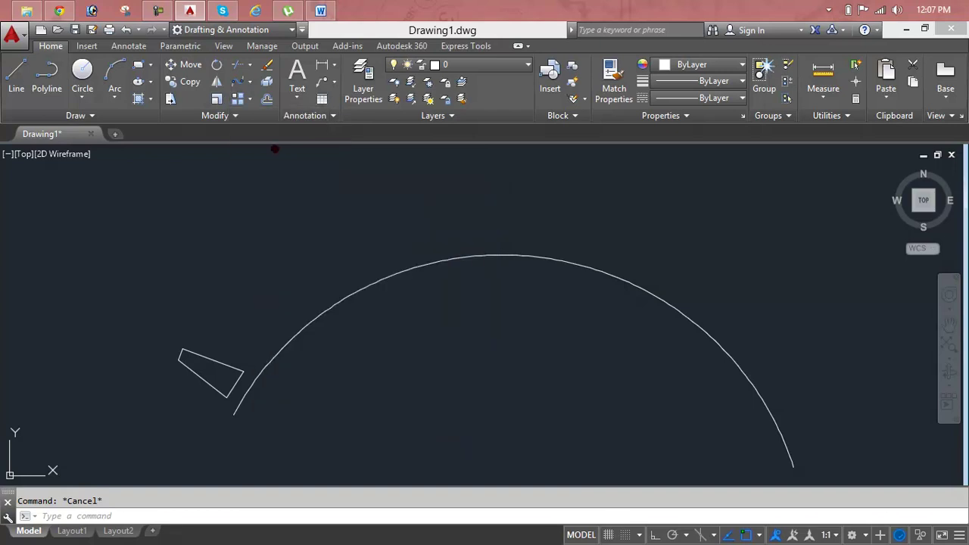
click(233, 367)
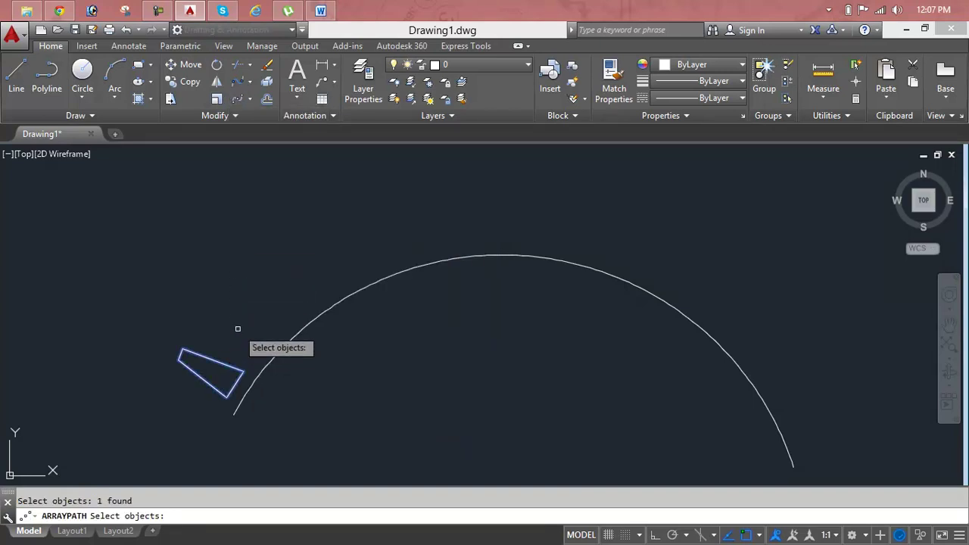
key(Return)
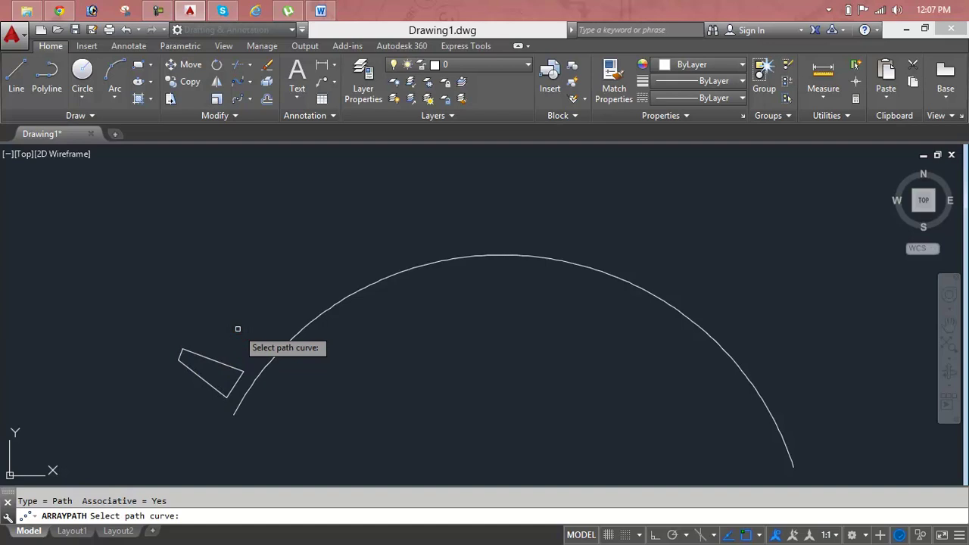
click(271, 364)
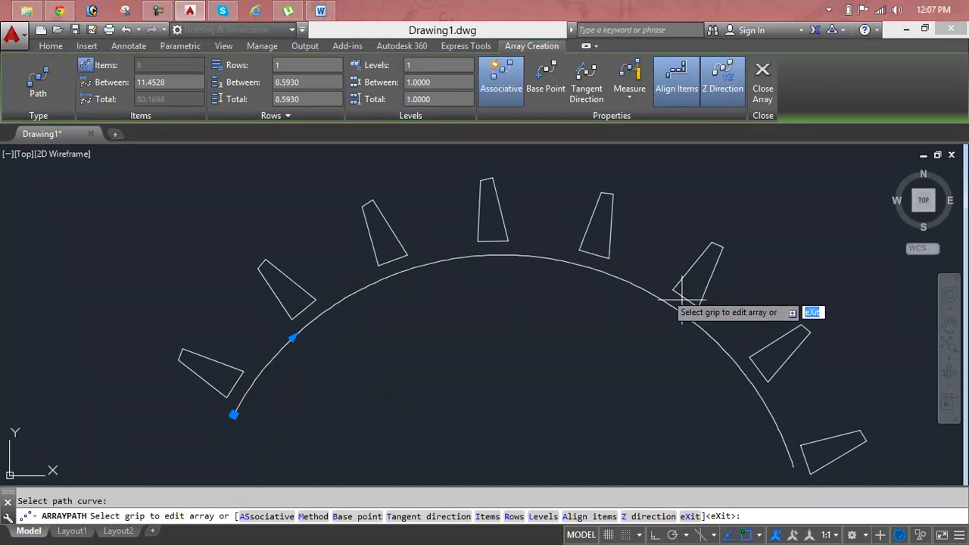
Try the Tangent Direction option, cancel it, and select the 8-item array for editing.
middle_drag(697, 359, 621, 316)
scroll(620, 313, down, 2)
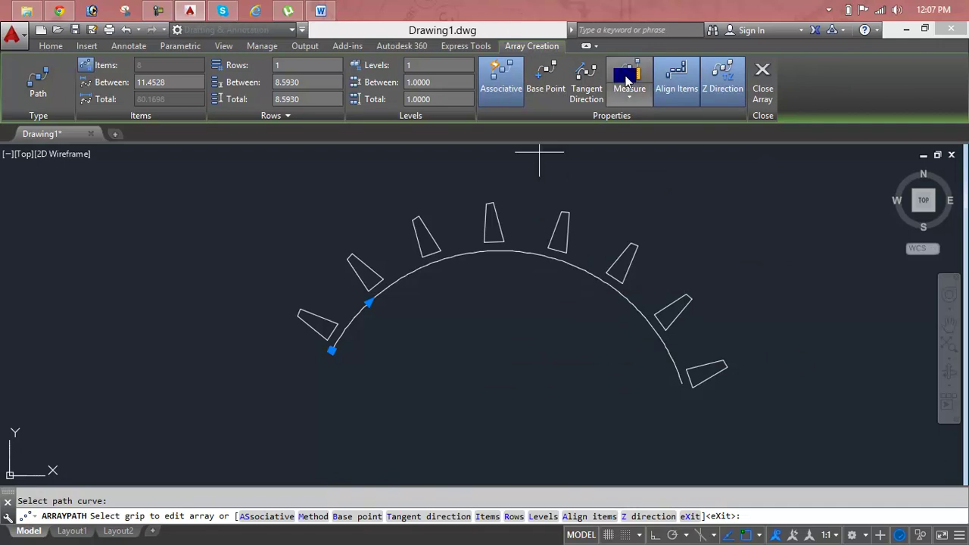
click(586, 80)
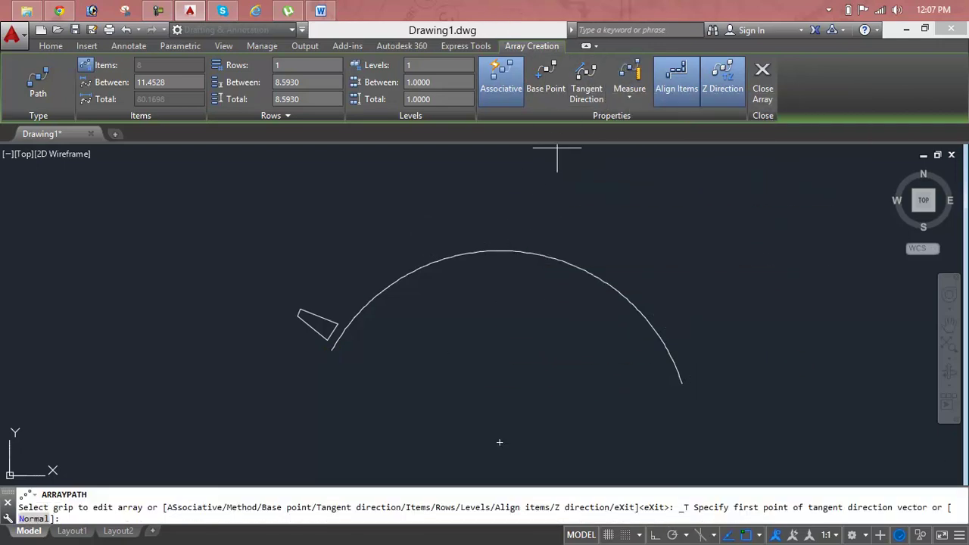
key(Return)
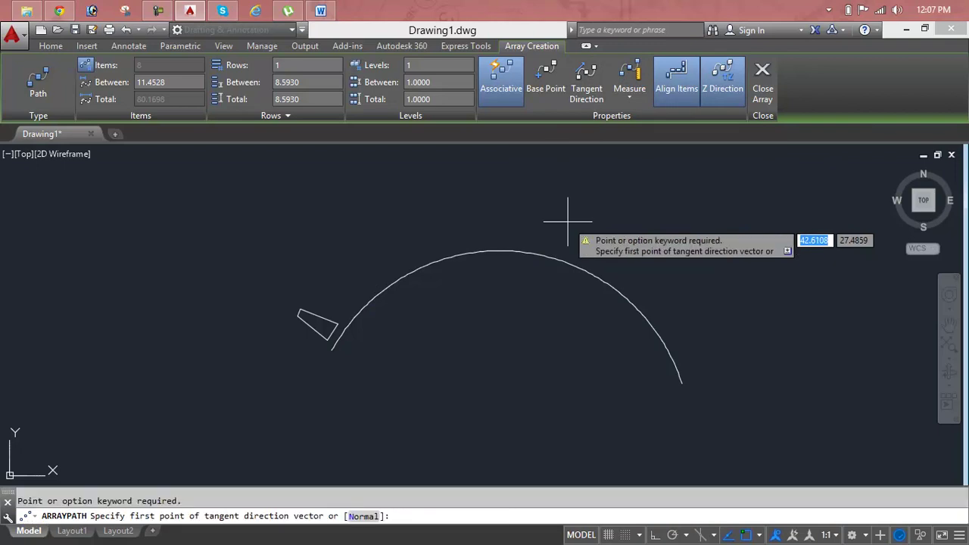
key(Escape)
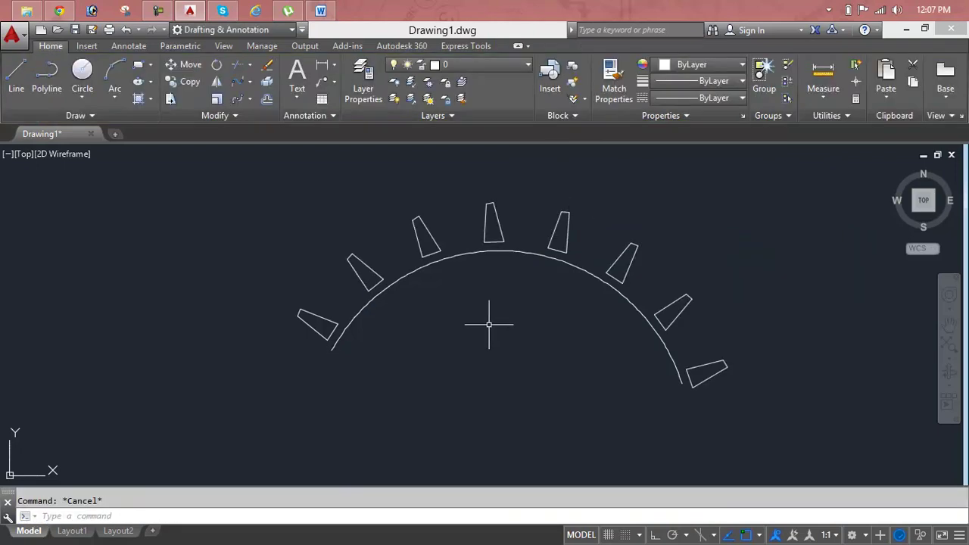
click(490, 206)
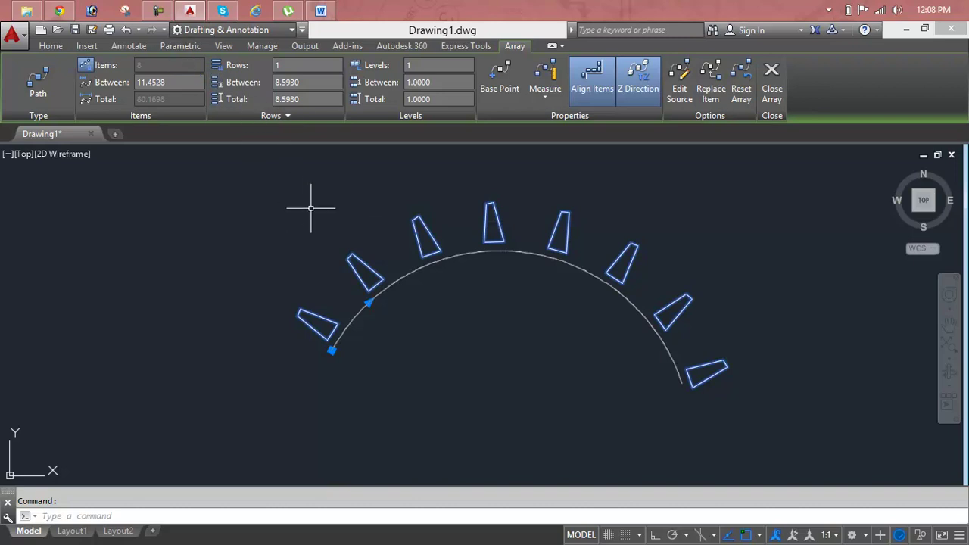
click(349, 238)
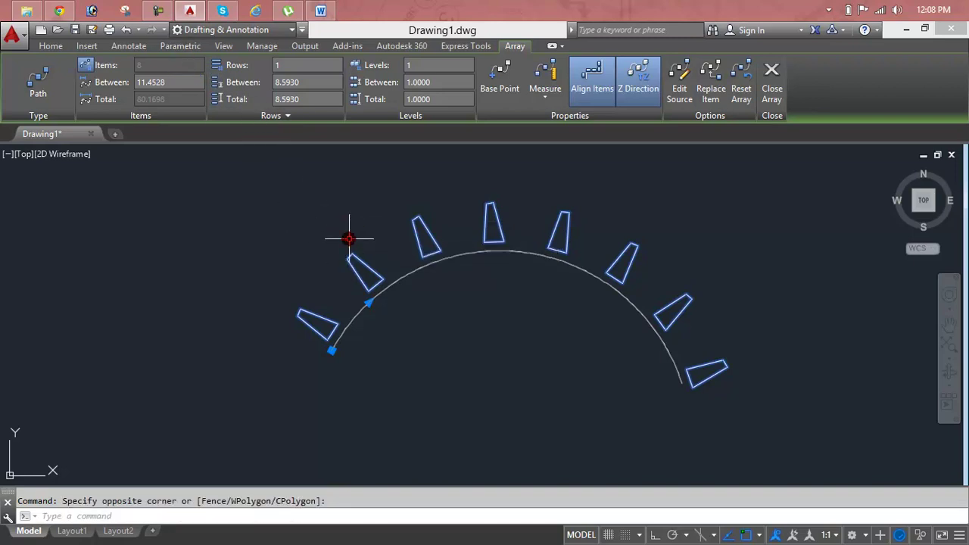
click(171, 84)
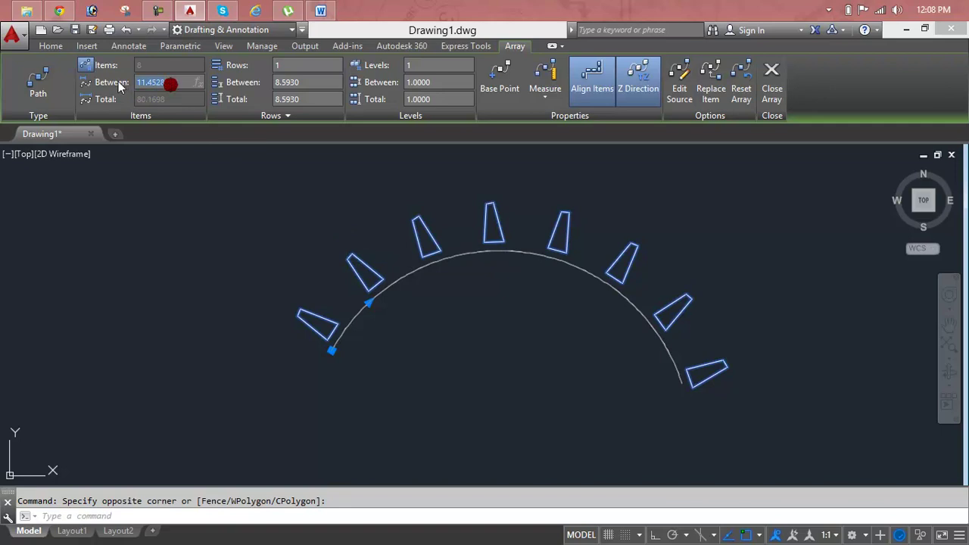
click(180, 99)
click(84, 66)
click(156, 67)
click(156, 67)
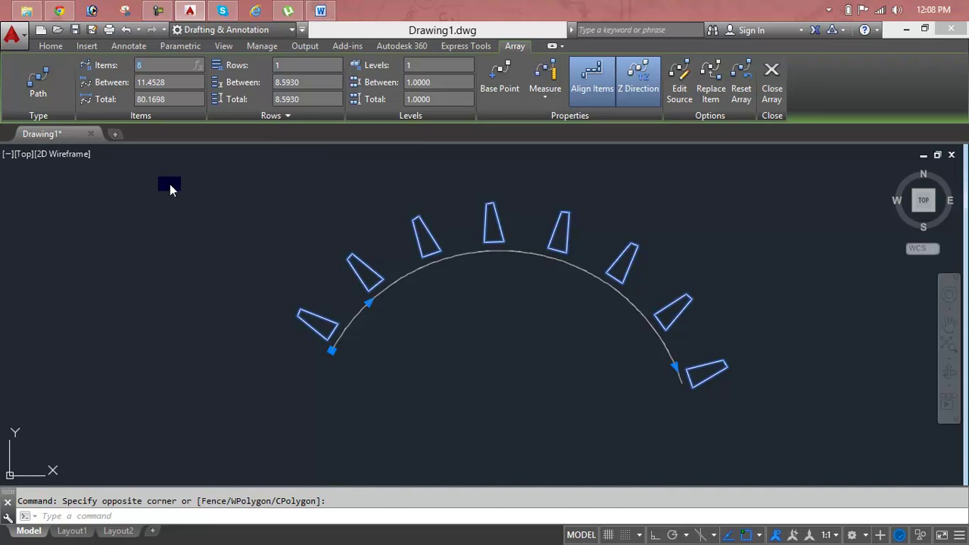
text(10)
click(108, 66)
click(153, 68)
text(8)
key(Tab)
click(112, 66)
click(744, 218)
click(239, 363)
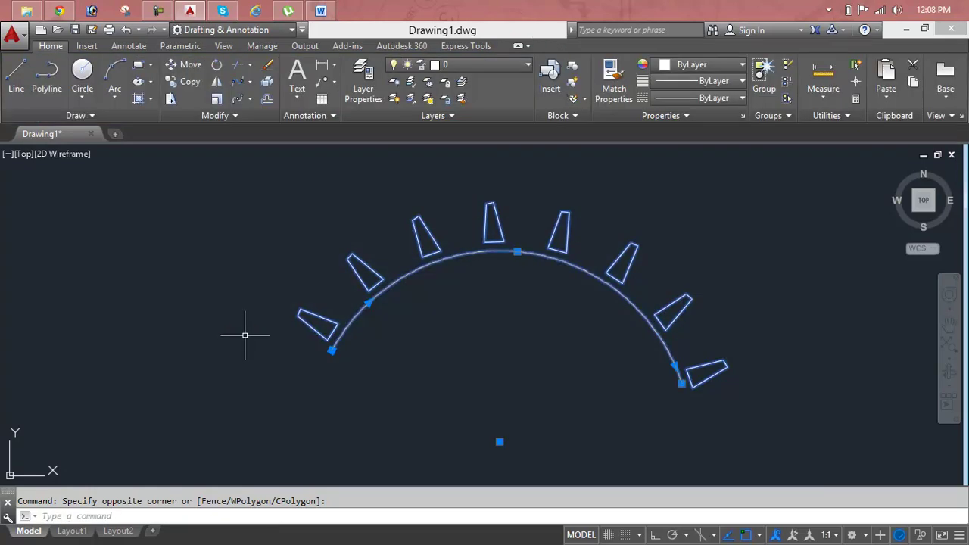
Erase the selected path array.
key(Delete)
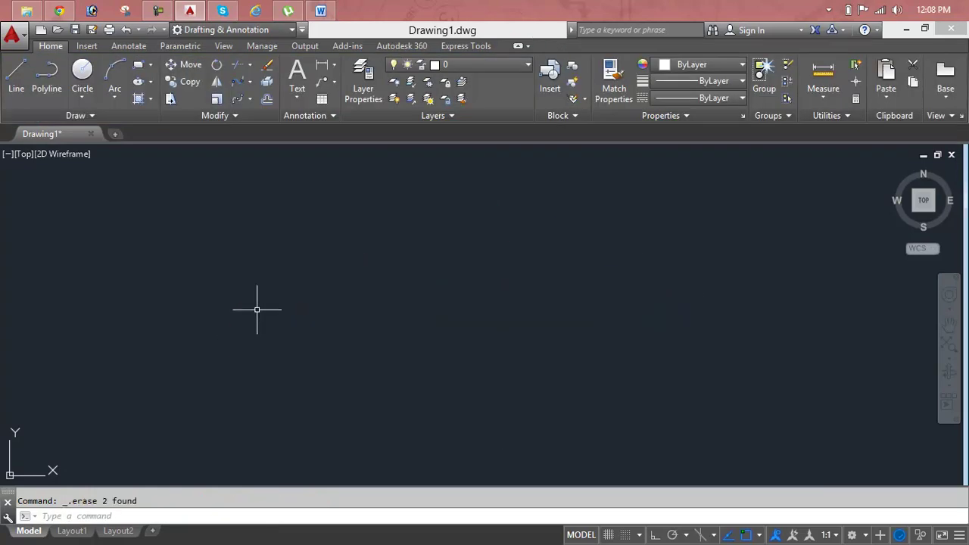